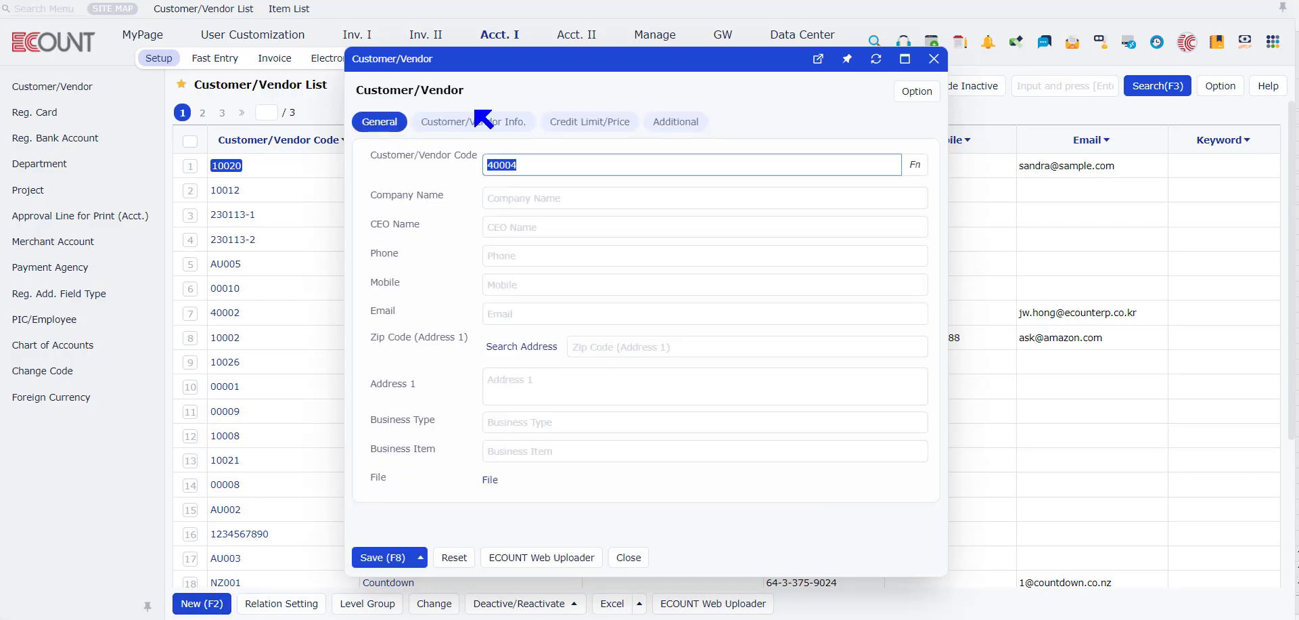
Step: Review the Customer/Vendor Info fields of the new entry and of the existing 1st Street record, closing both forms
{"action": "left_click", "coordinate": [477, 121]}
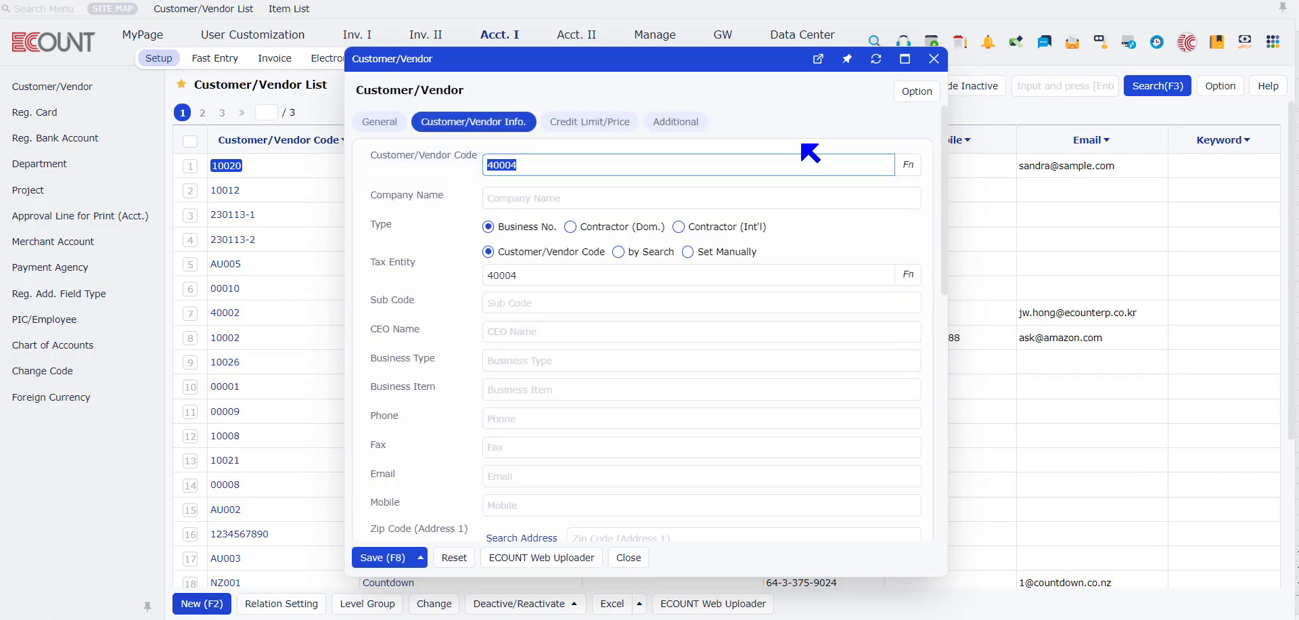
{"action": "left_click", "coordinate": [934, 59]}
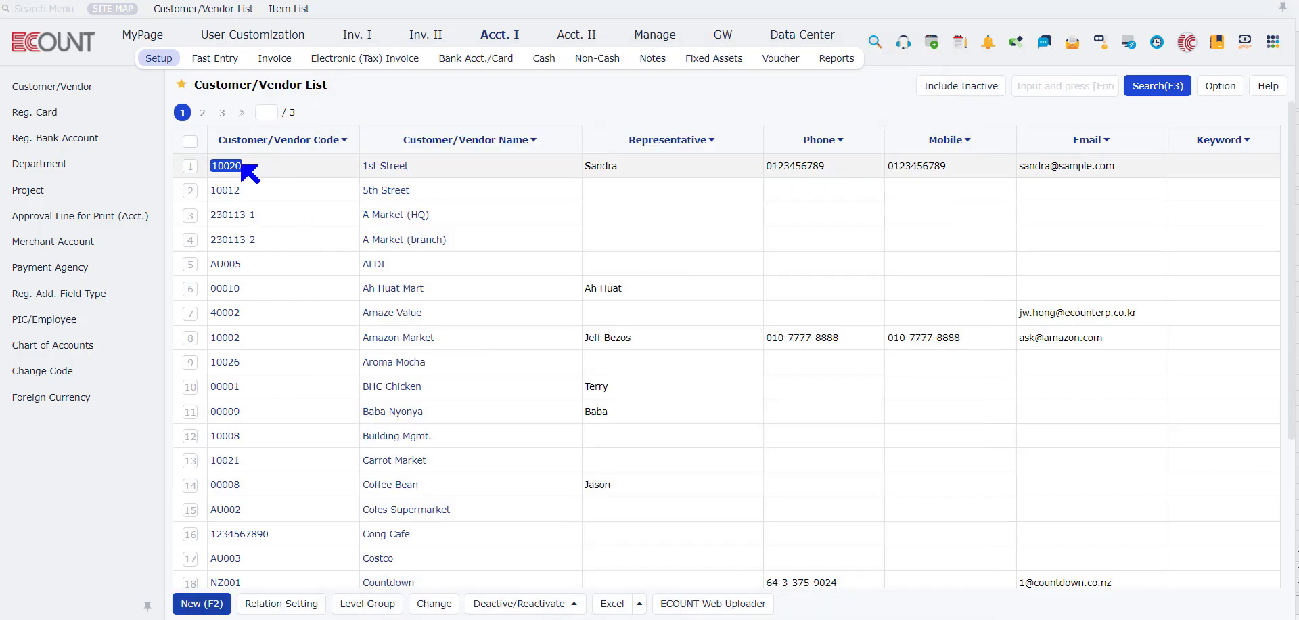
{"action": "left_click", "coordinate": [226, 165]}
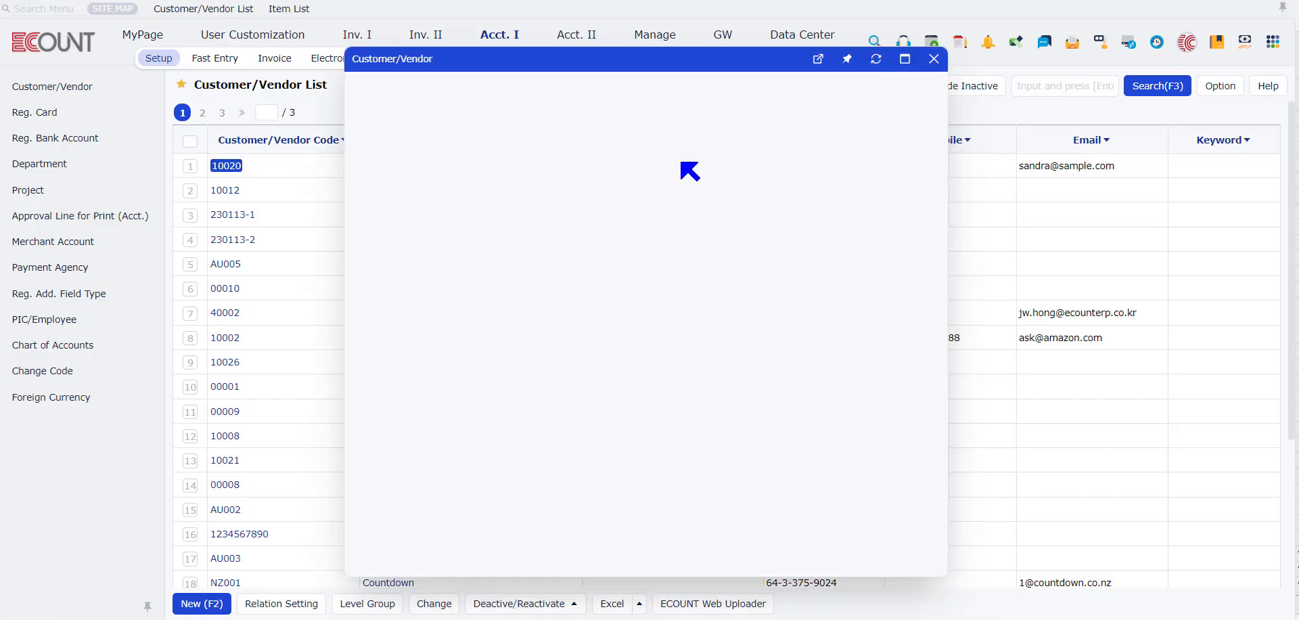
{"action": "left_click", "coordinate": [492, 122]}
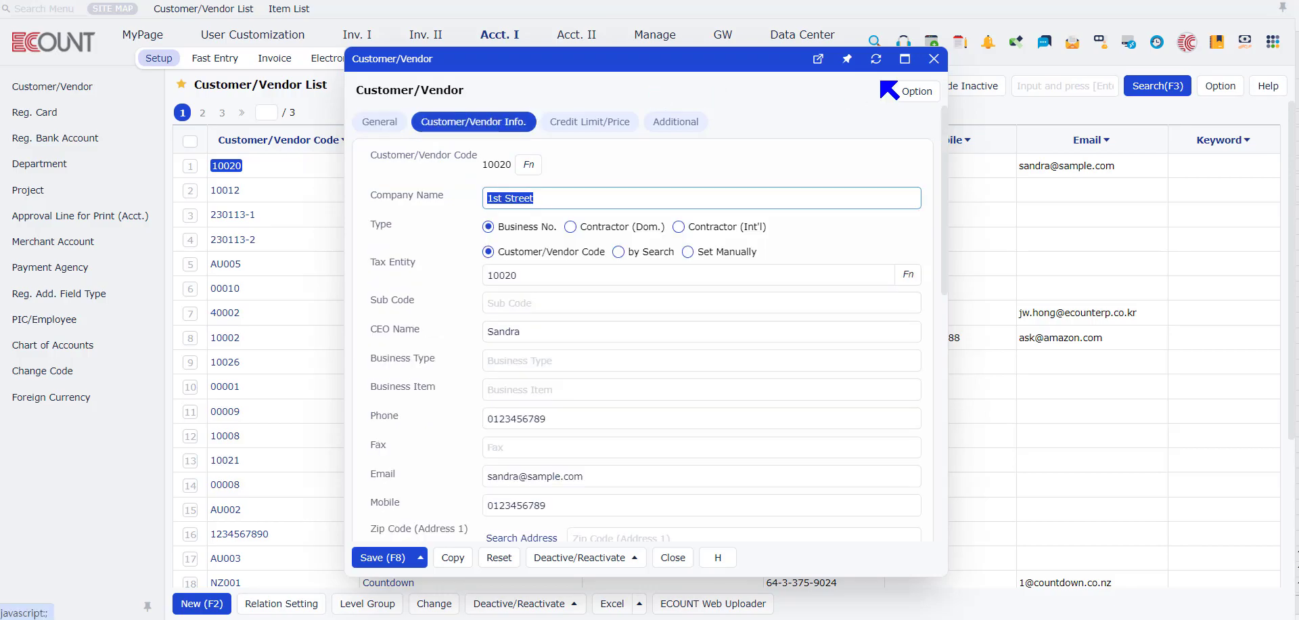
{"action": "left_click", "coordinate": [933, 59]}
Step: Start a new customer/vendor entry, show its Customer/Vendor Info fields and view the Check window for its code
{"action": "left_click", "coordinate": [194, 604]}
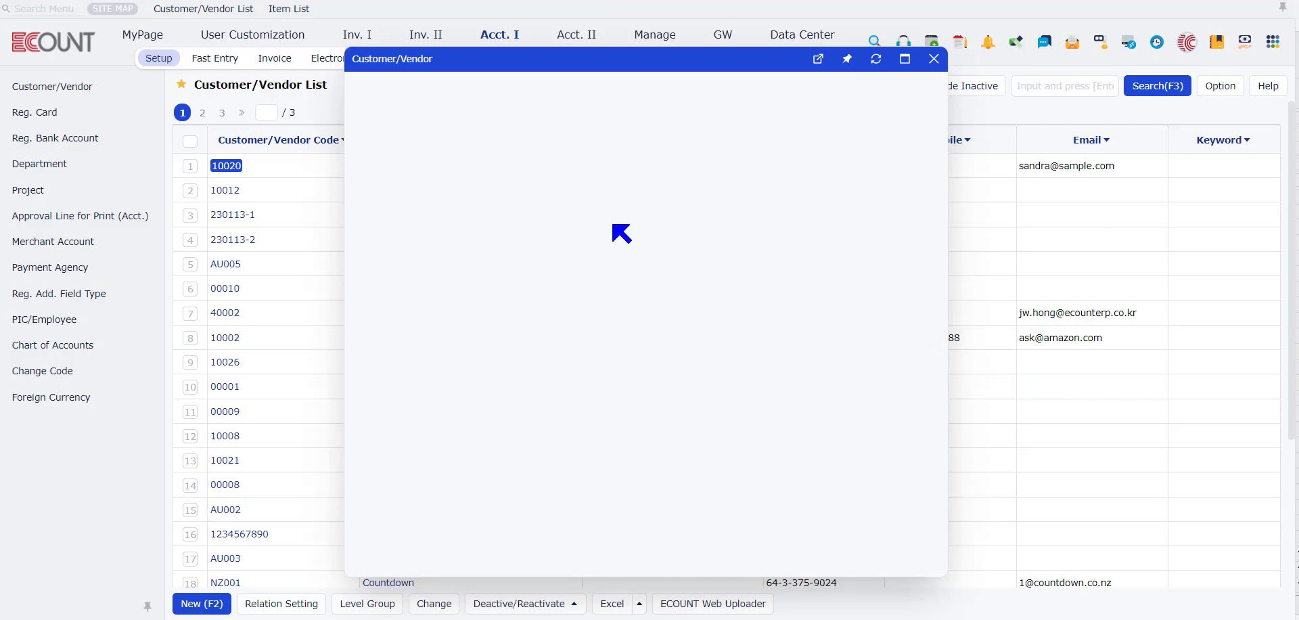
{"action": "left_click", "coordinate": [463, 124]}
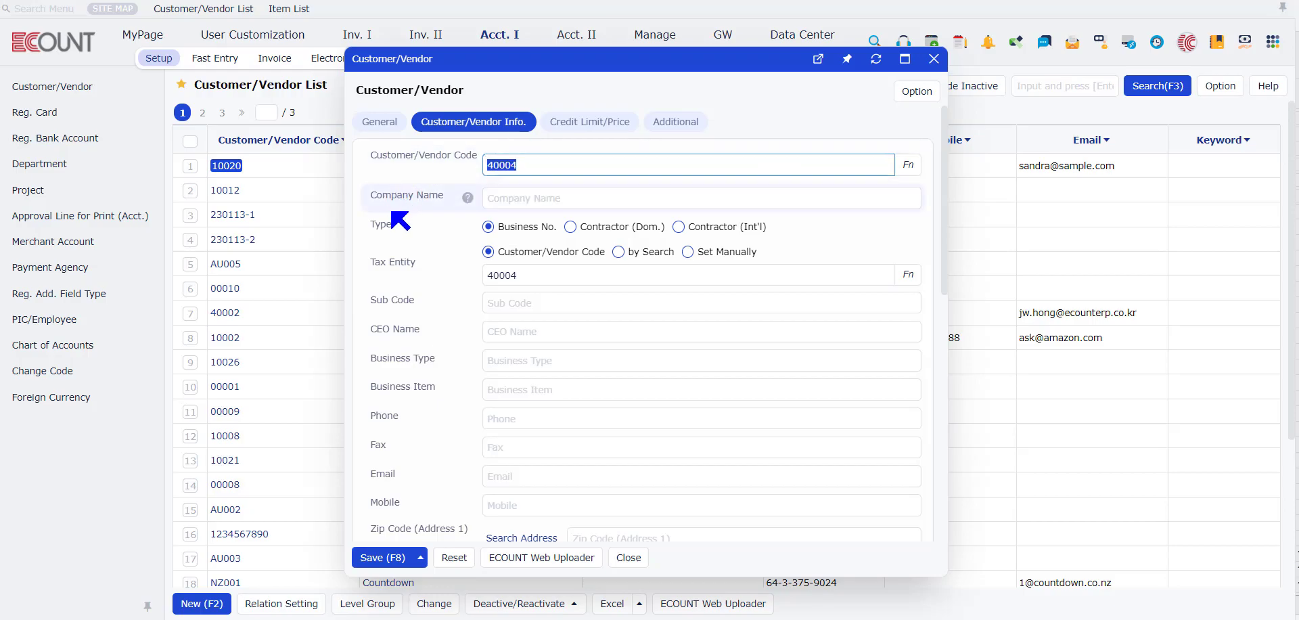
{"action": "left_click", "coordinate": [909, 167]}
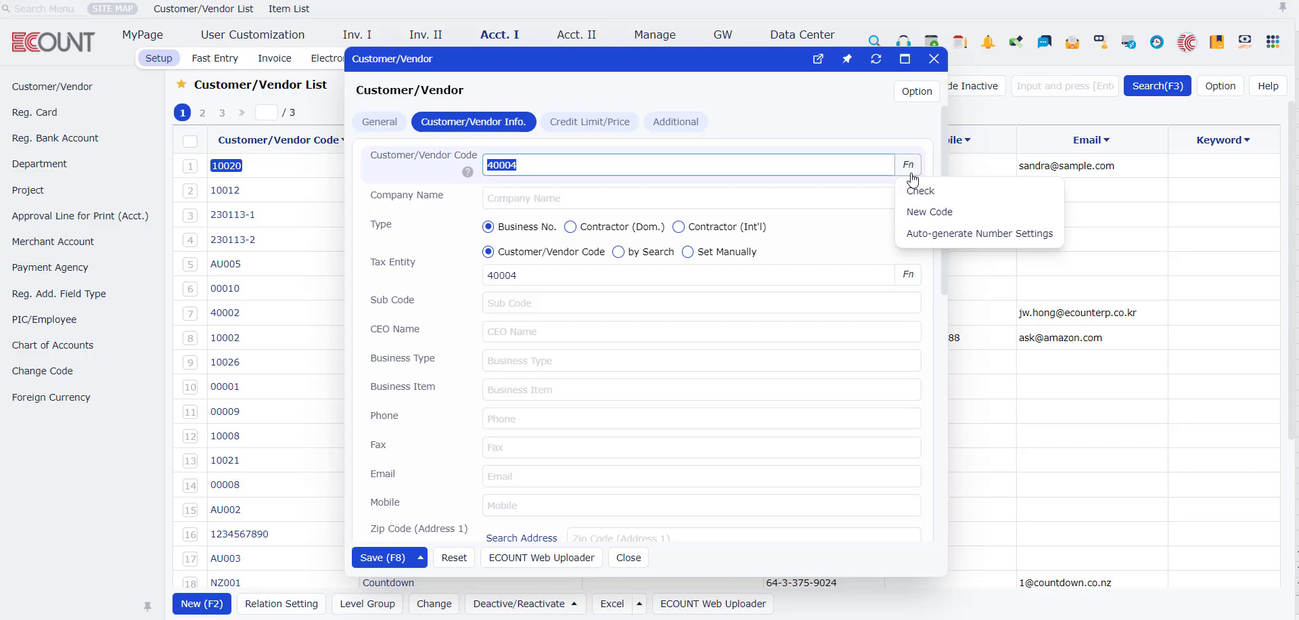
{"action": "left_click", "coordinate": [920, 190]}
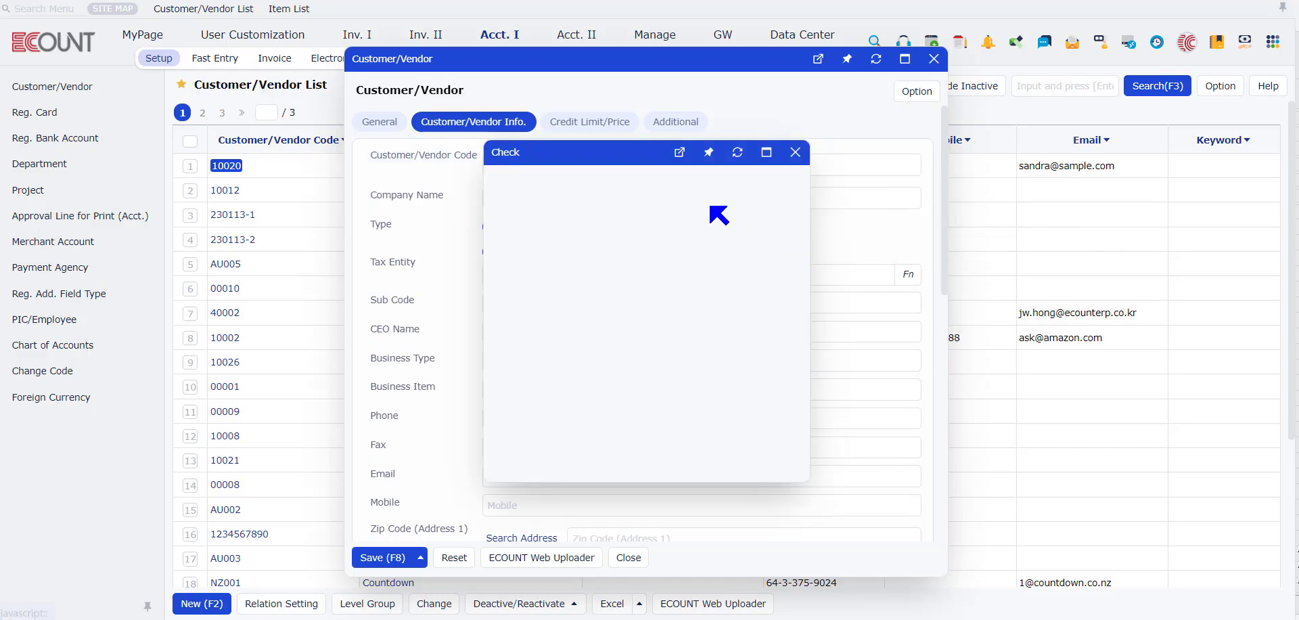
{"action": "left_click", "coordinate": [795, 152]}
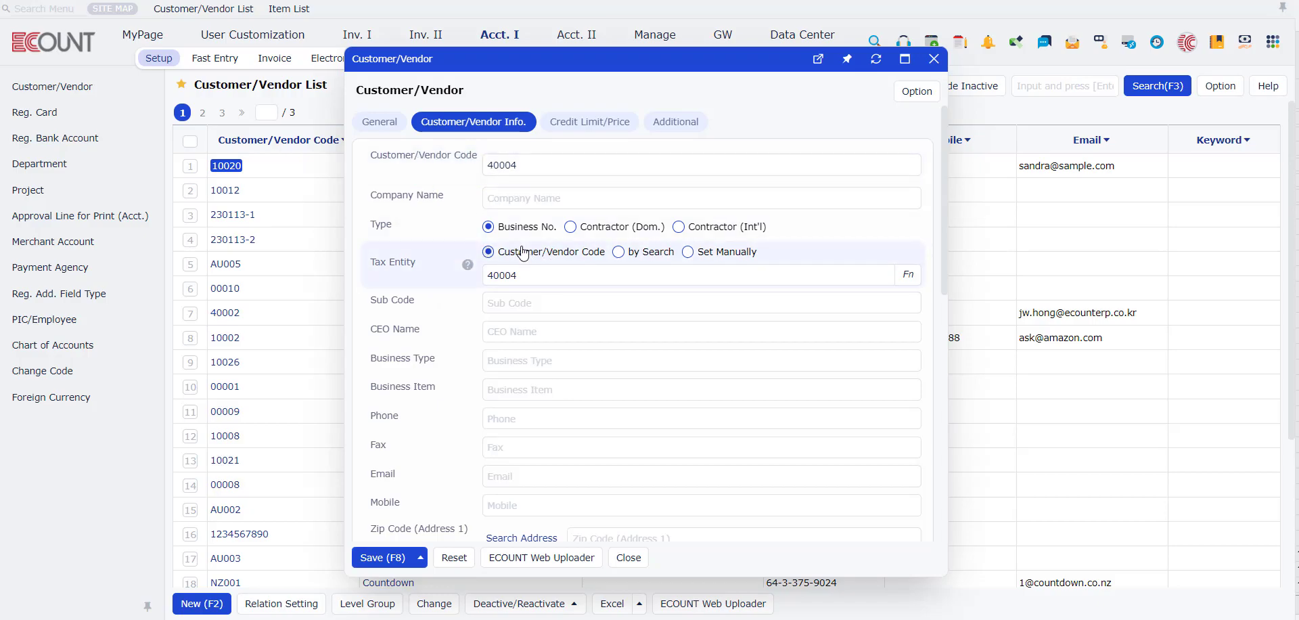
Step: Examine the new entry's Tax Entity options, opening the customer/vendor search for by Search and choosing Set Manually
{"action": "left_click", "coordinate": [651, 253]}
{"action": "left_click", "coordinate": [702, 278]}
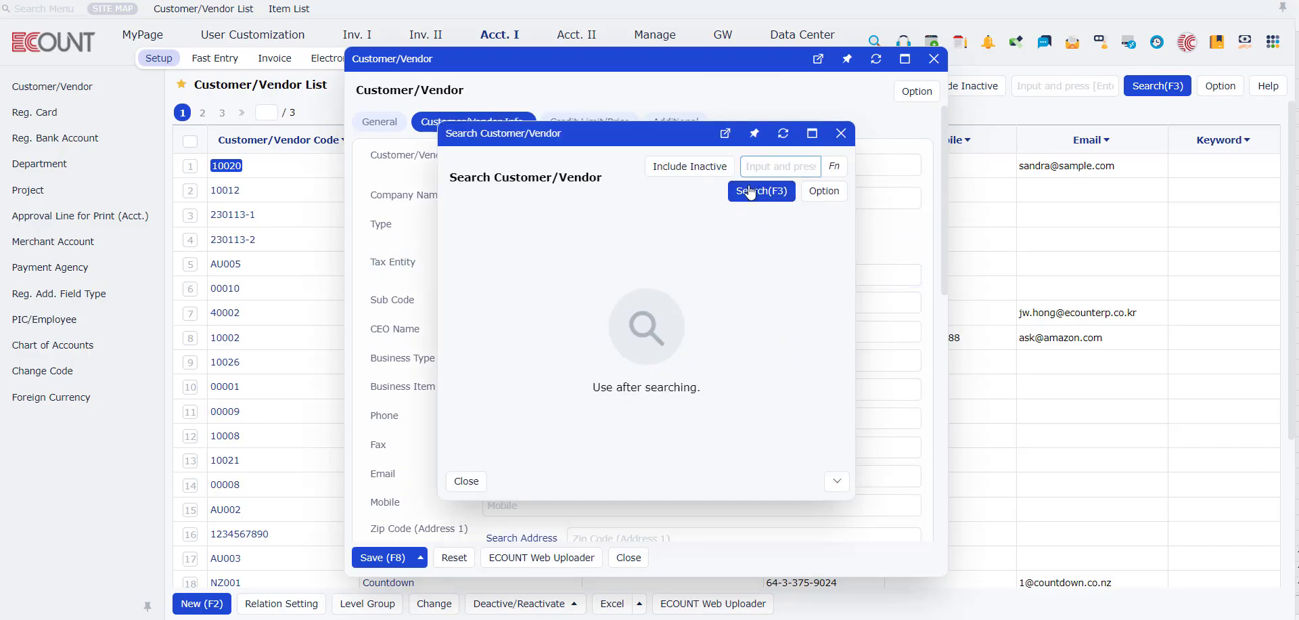
{"action": "left_click", "coordinate": [751, 192]}
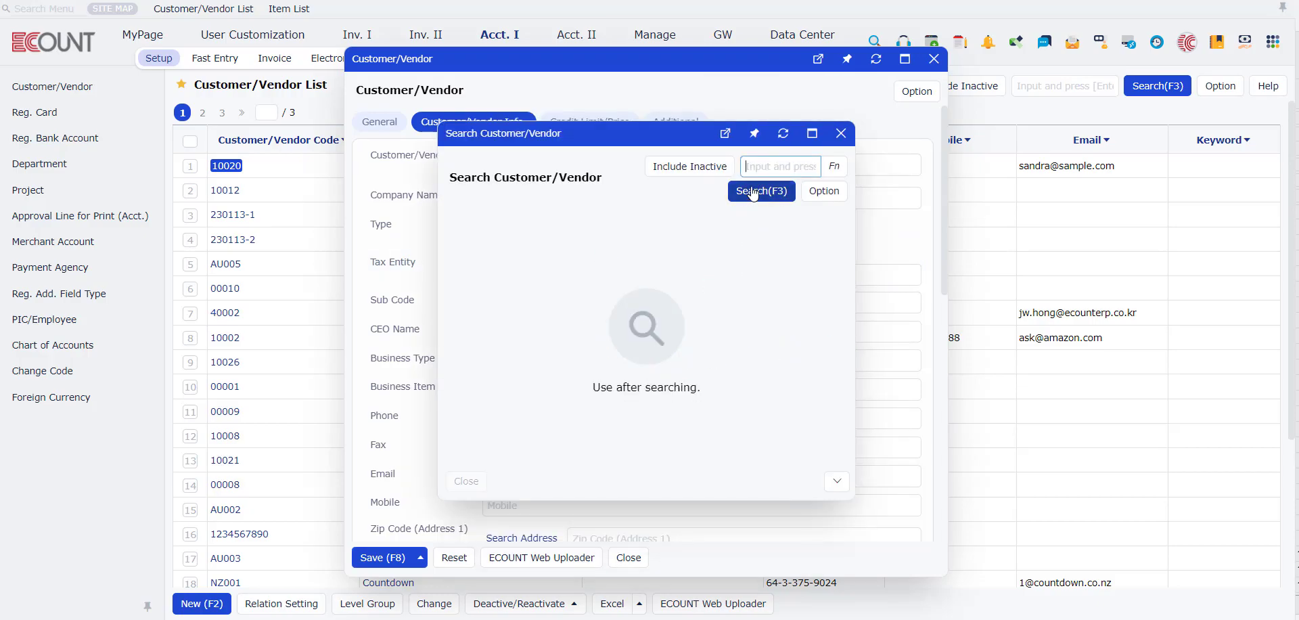
{"action": "left_click", "coordinate": [840, 133]}
{"action": "left_click", "coordinate": [688, 252]}
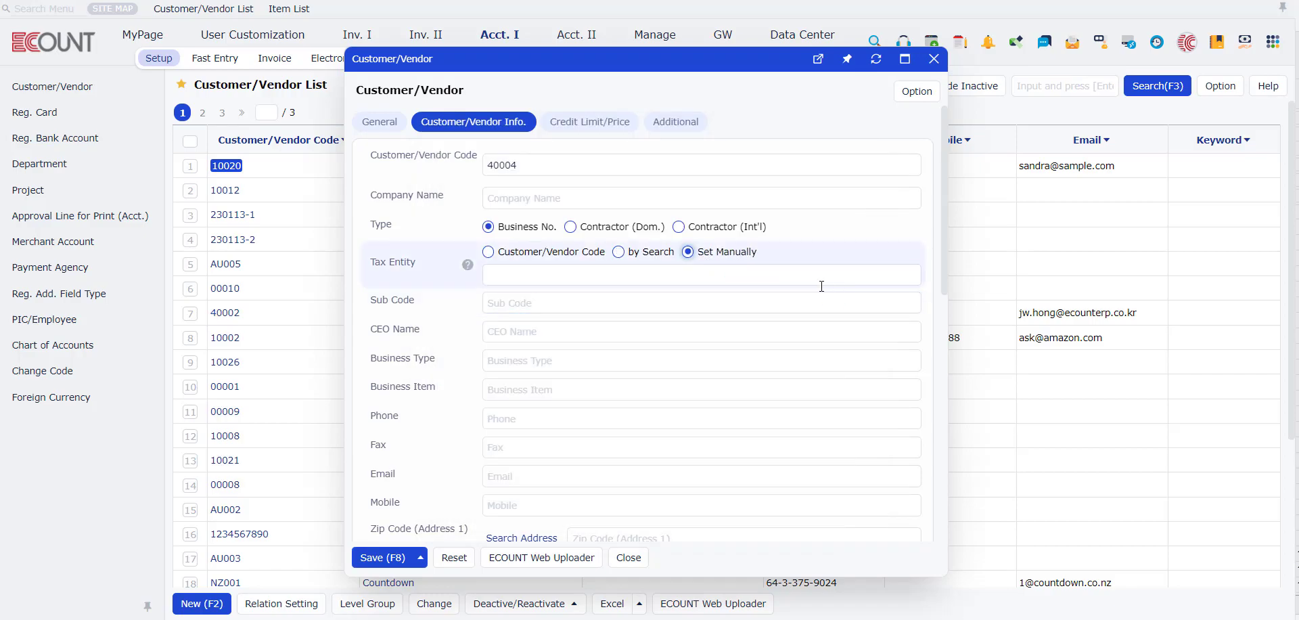
{"action": "left_click", "coordinate": [496, 274]}
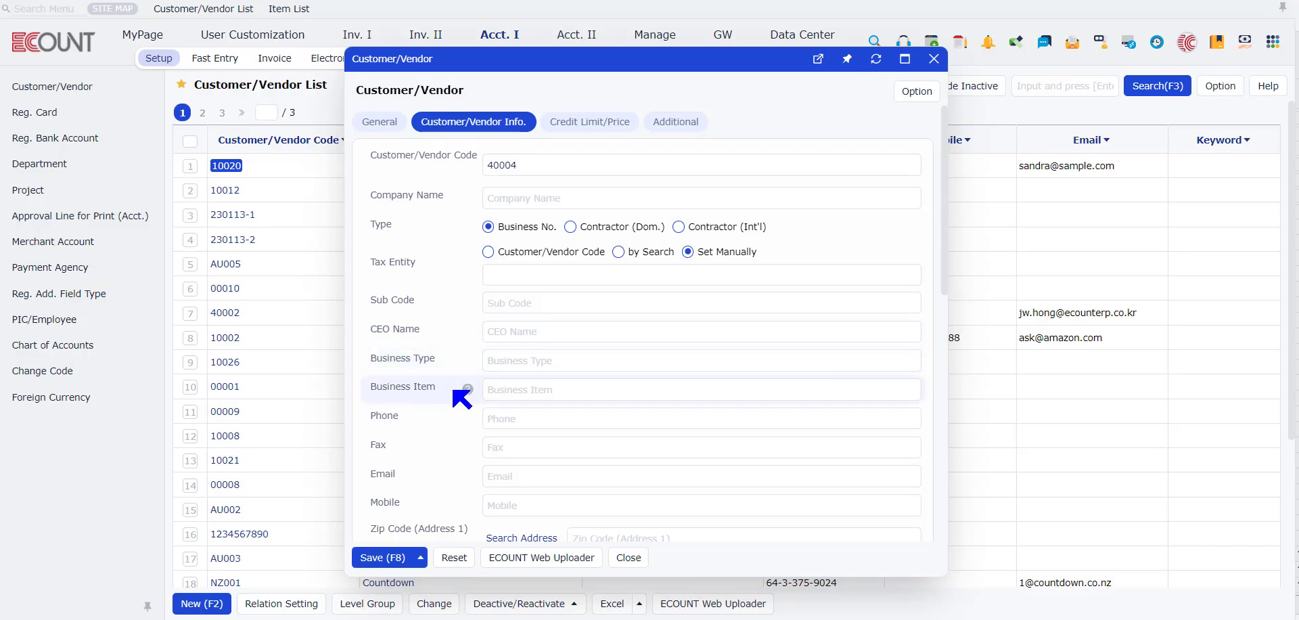
Step: View the country code list available for the new entry's Fax field and close it
{"action": "scroll", "coordinate": [598, 304], "scroll_direction": "down", "scroll_amount": 1}
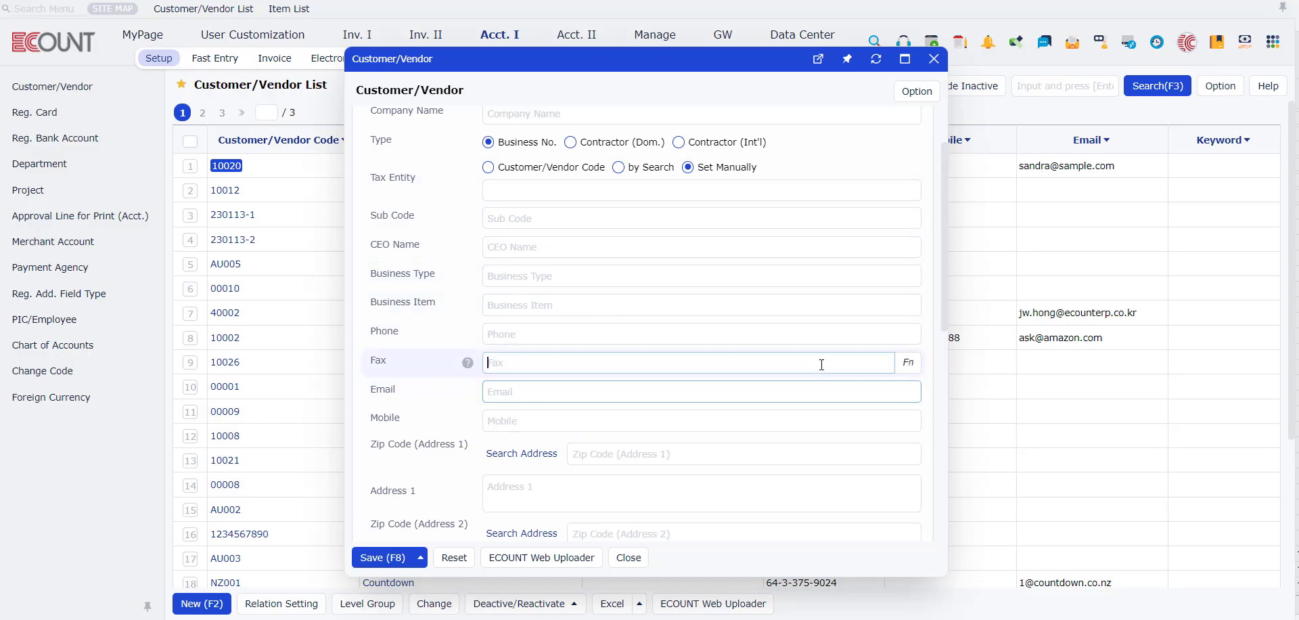
{"action": "left_click", "coordinate": [908, 365]}
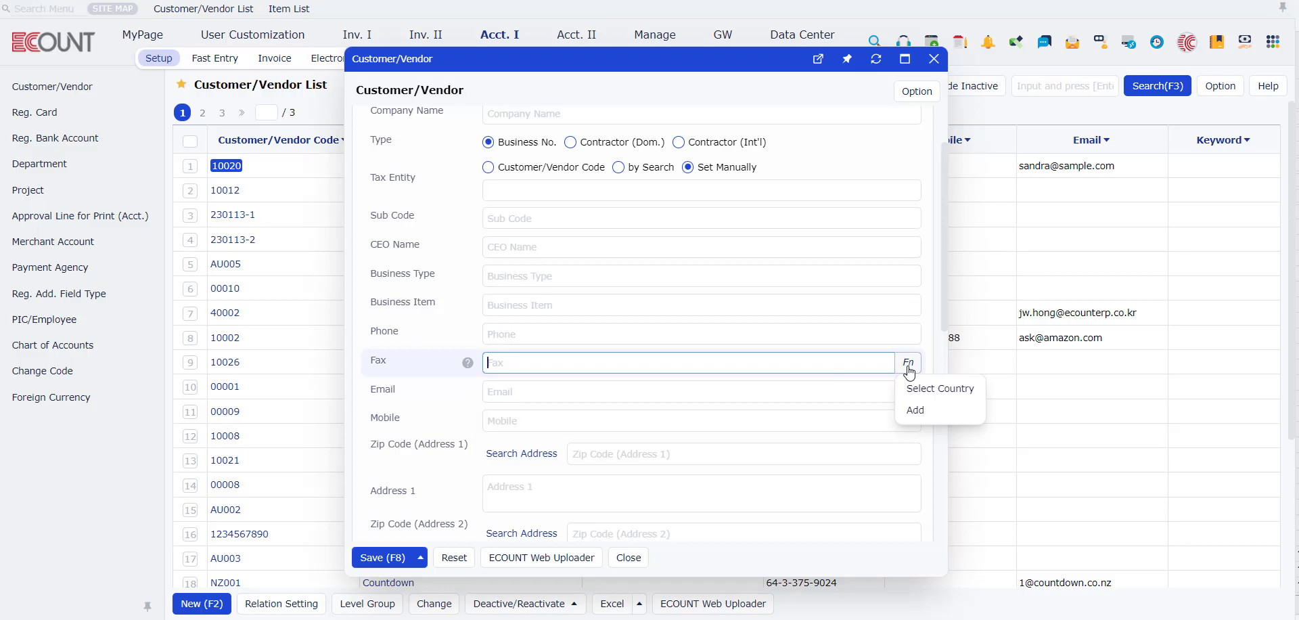
{"action": "left_click", "coordinate": [937, 390]}
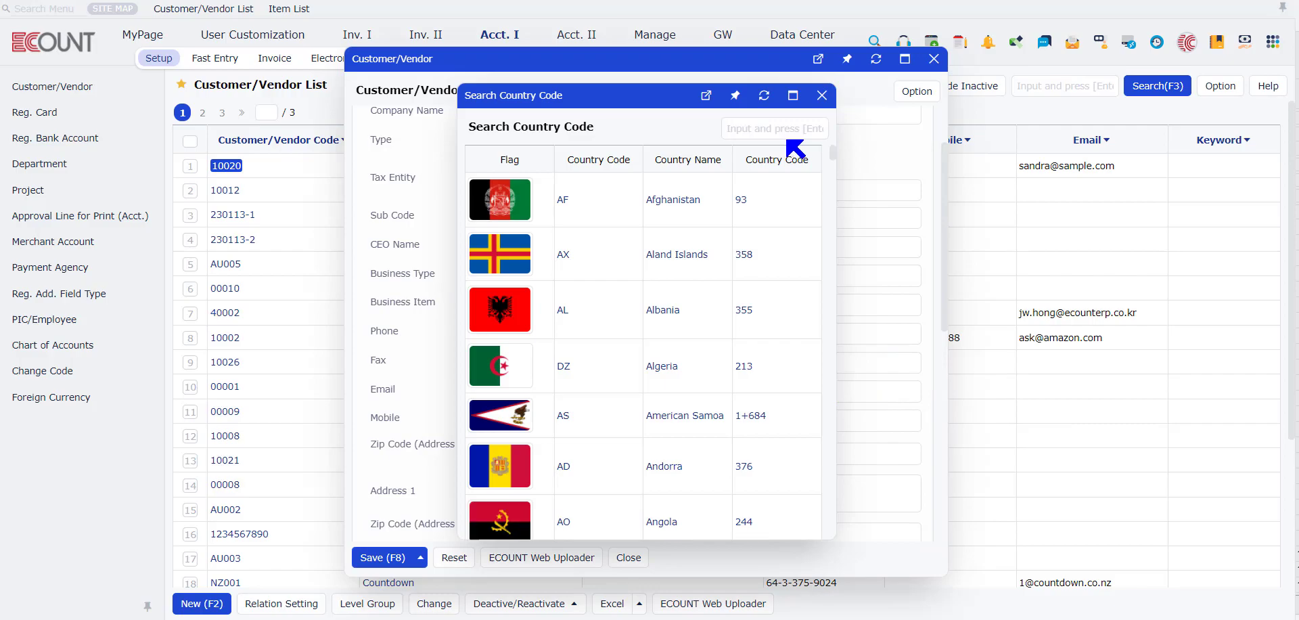
{"action": "left_click", "coordinate": [821, 95]}
Step: In the 1st Street record's Mobile/Email registration, add and save a recipient type named "sales slip" that applies to the Sales Slip document
{"action": "scroll", "coordinate": [893, 271], "scroll_direction": "down", "scroll_amount": 2}
{"action": "left_click", "coordinate": [906, 278]}
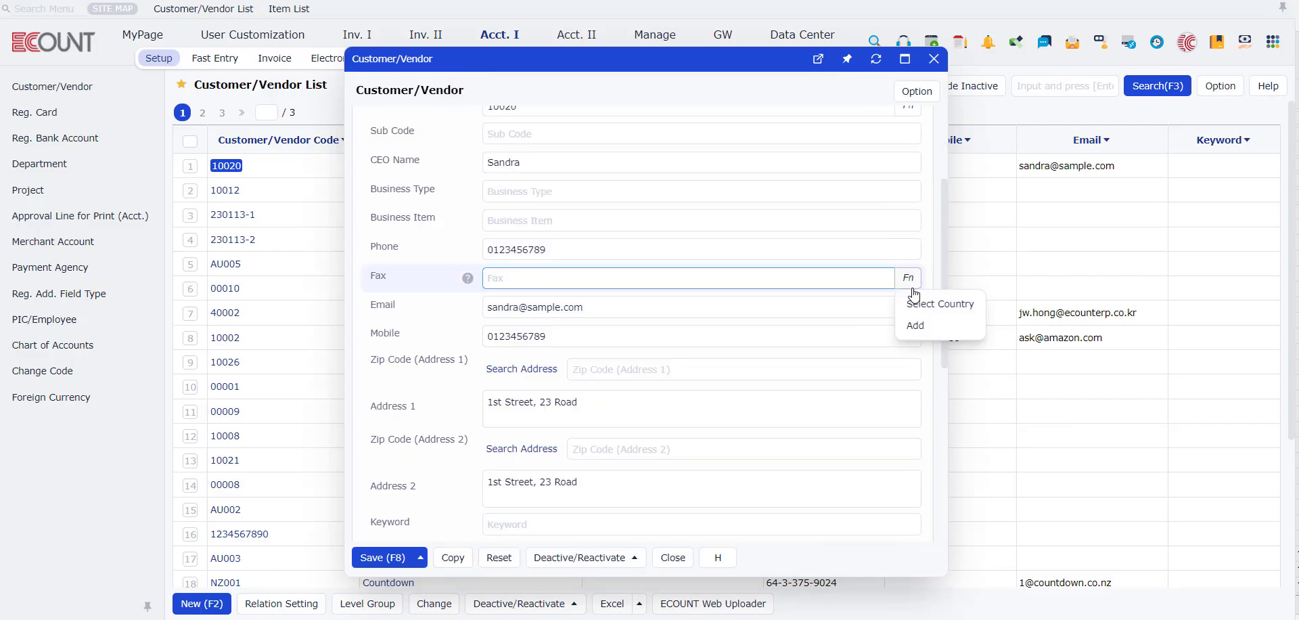
{"action": "left_click", "coordinate": [921, 324]}
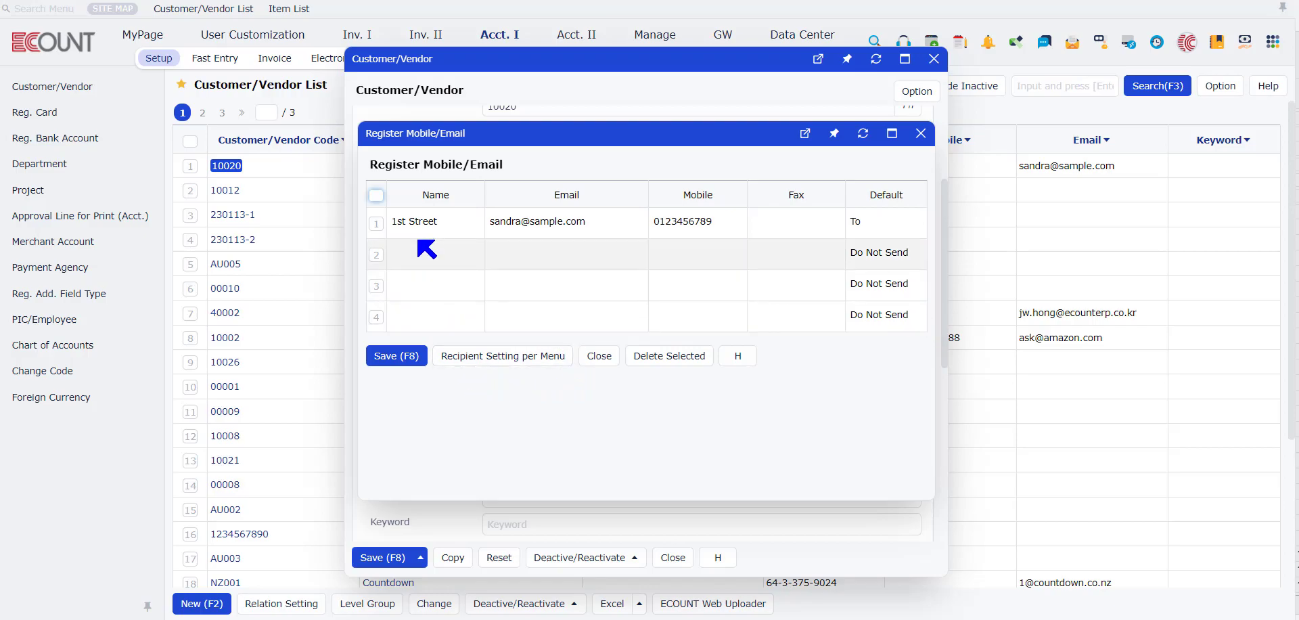
{"action": "left_click", "coordinate": [510, 364]}
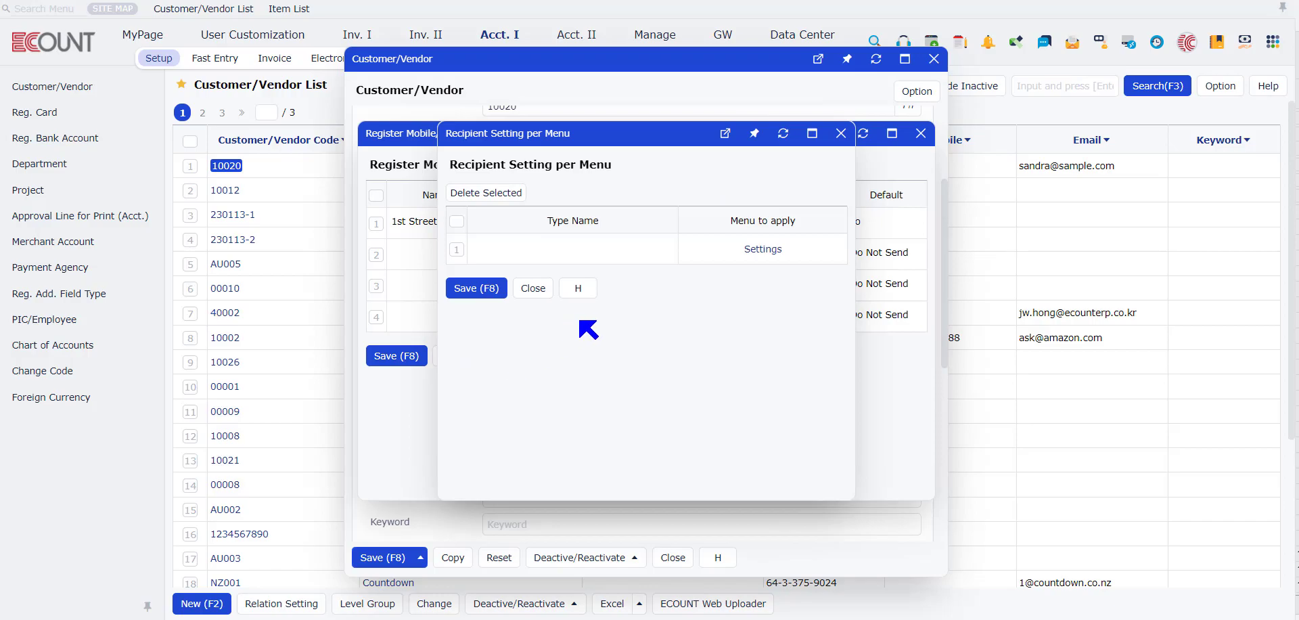
{"action": "left_click", "coordinate": [640, 247]}
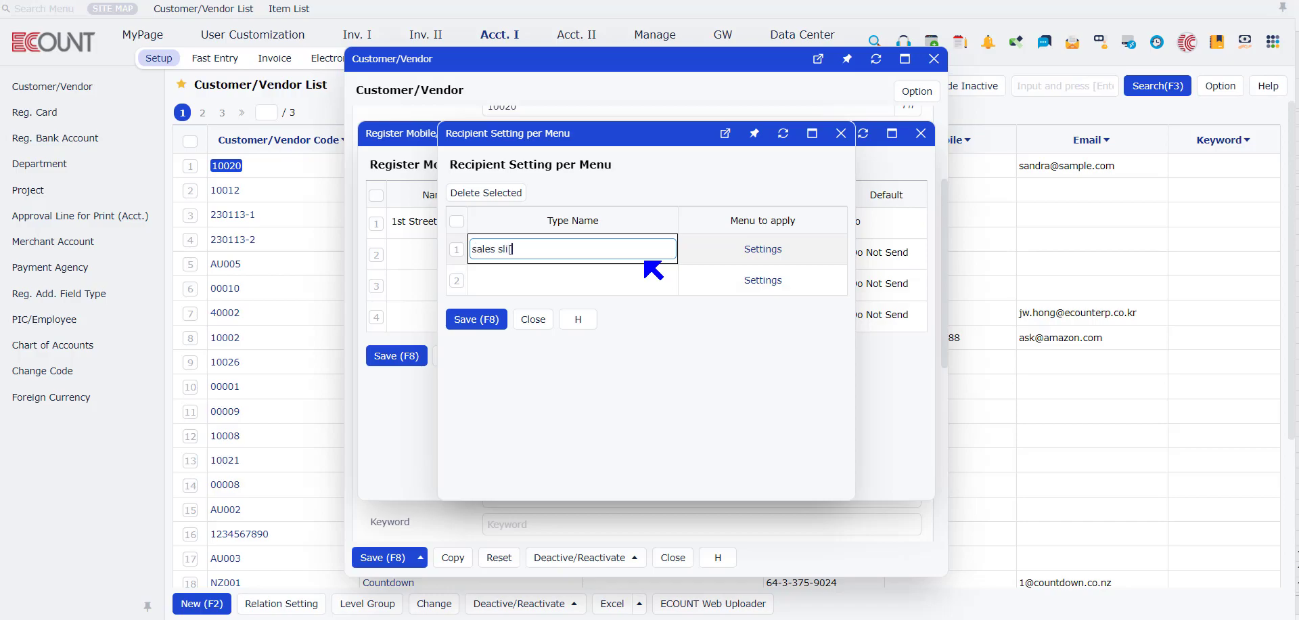
{"action": "type", "text": "sales slip"}
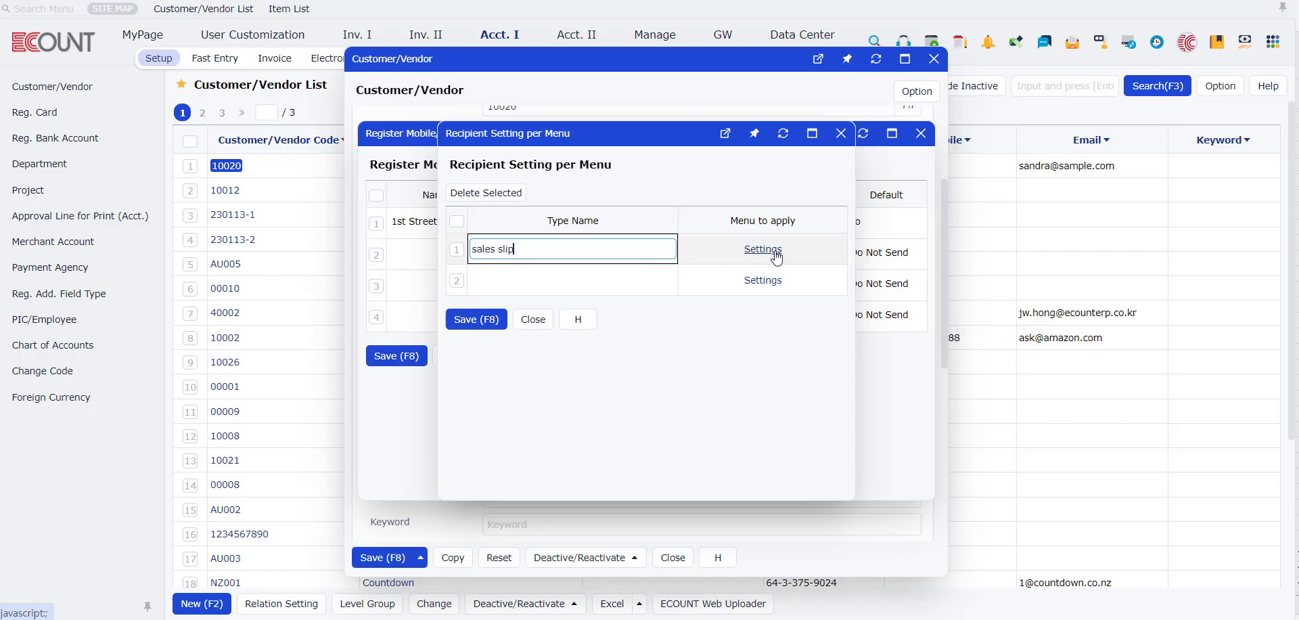
{"action": "left_click", "coordinate": [761, 250]}
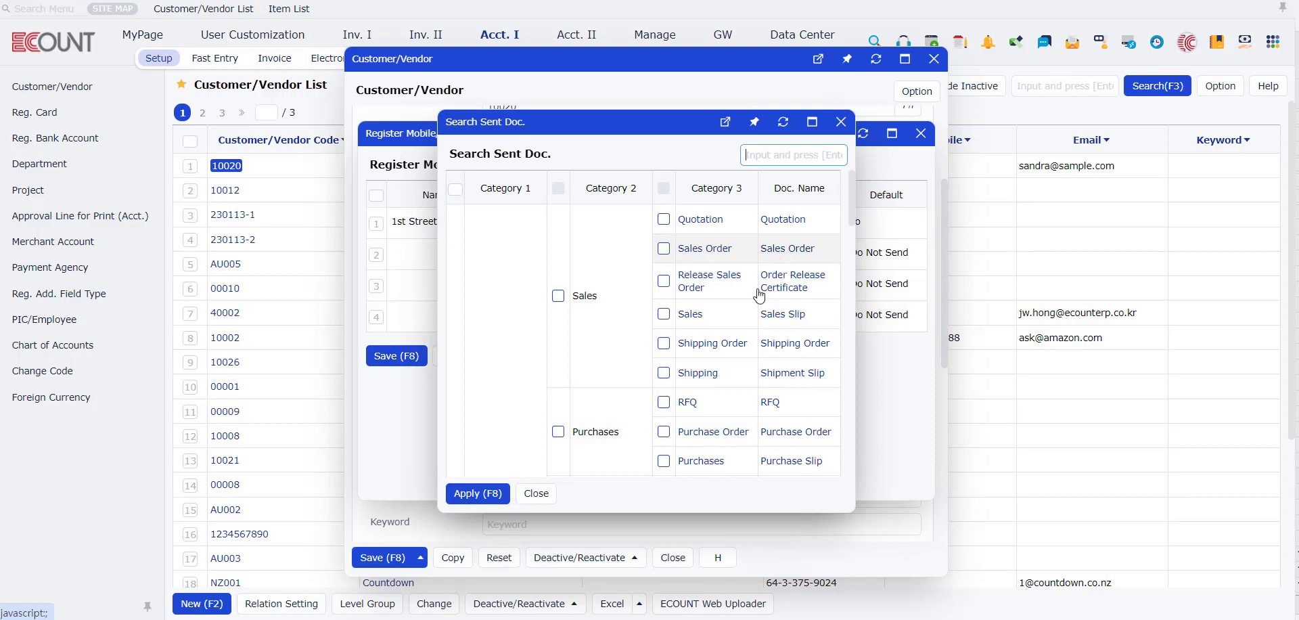
{"action": "left_click", "coordinate": [663, 314]}
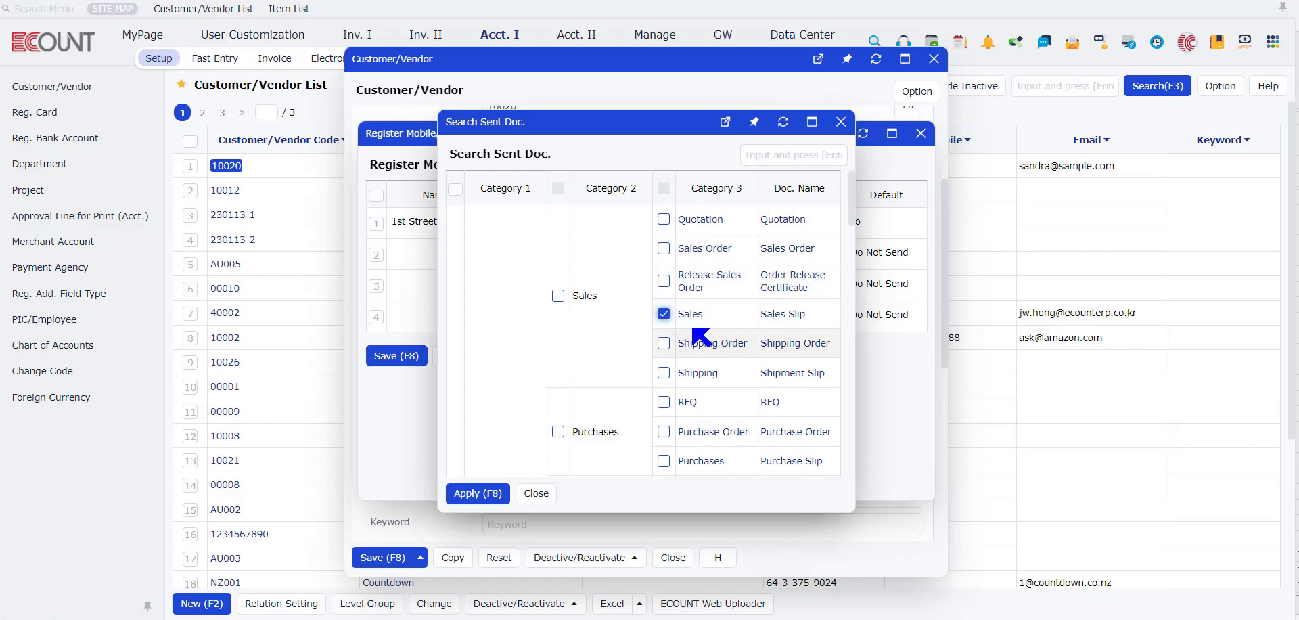
{"action": "left_click", "coordinate": [477, 493]}
{"action": "left_click", "coordinate": [484, 350]}
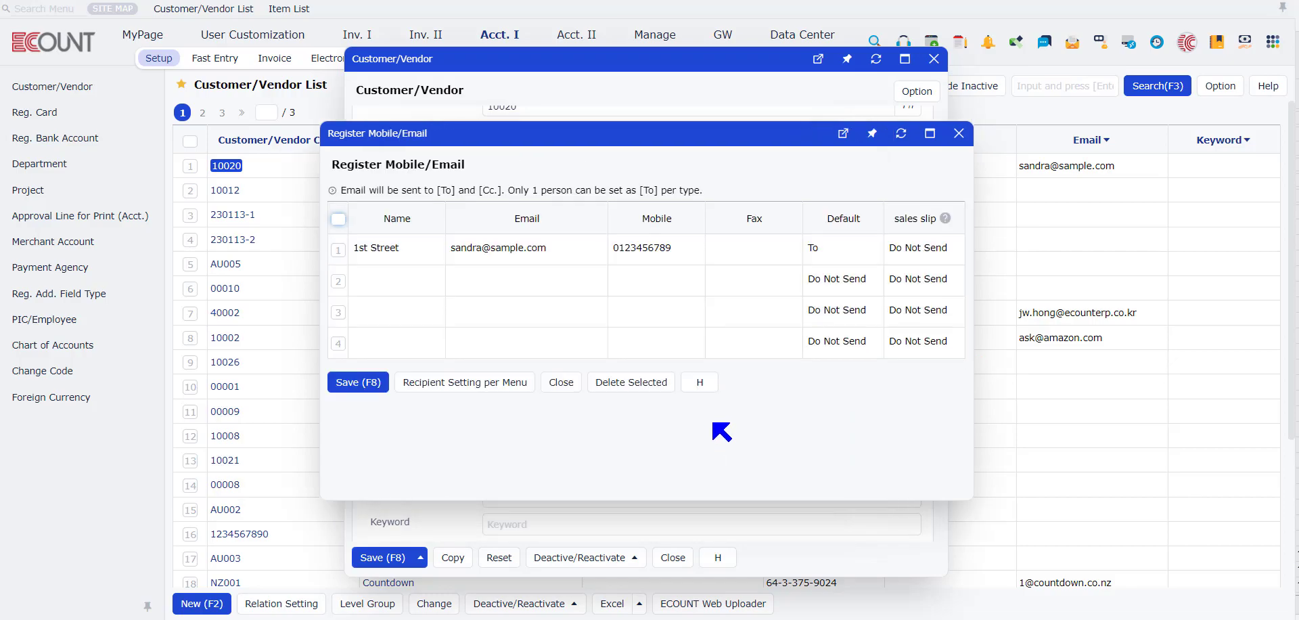
Step: Add a contact named 2nd street with email and mobile number, set its sales slip recipient to To, and save the contacts and record
{"action": "left_click", "coordinate": [386, 281]}
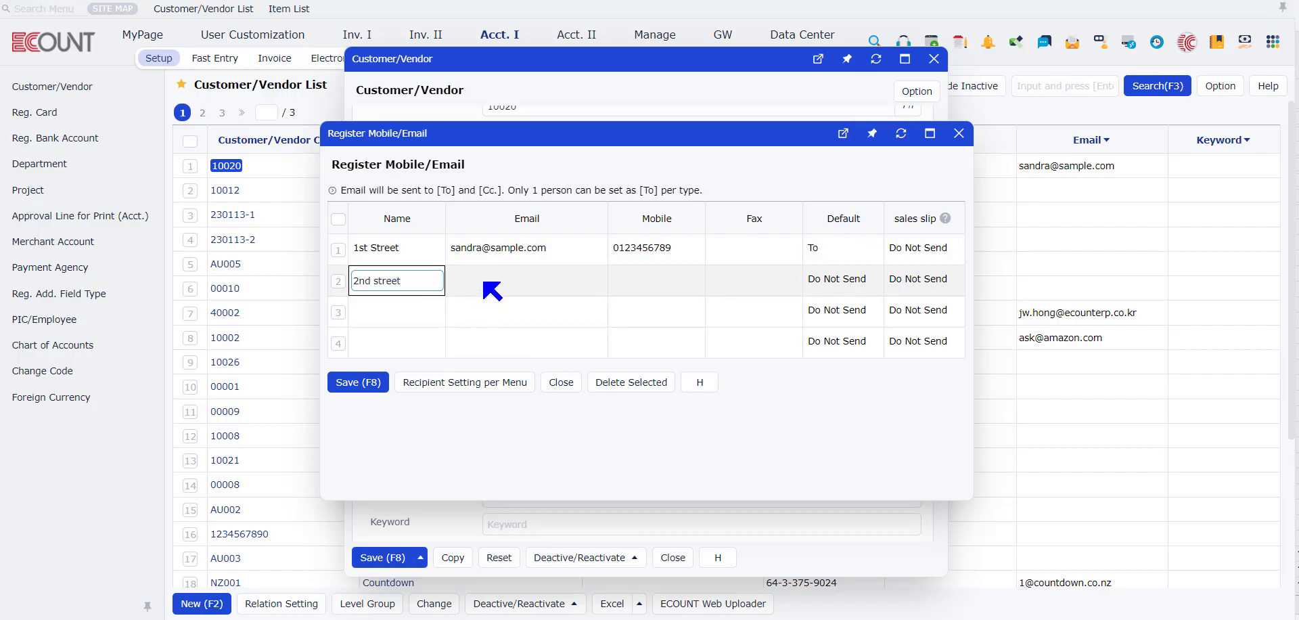
{"action": "key", "text": "Tab"}
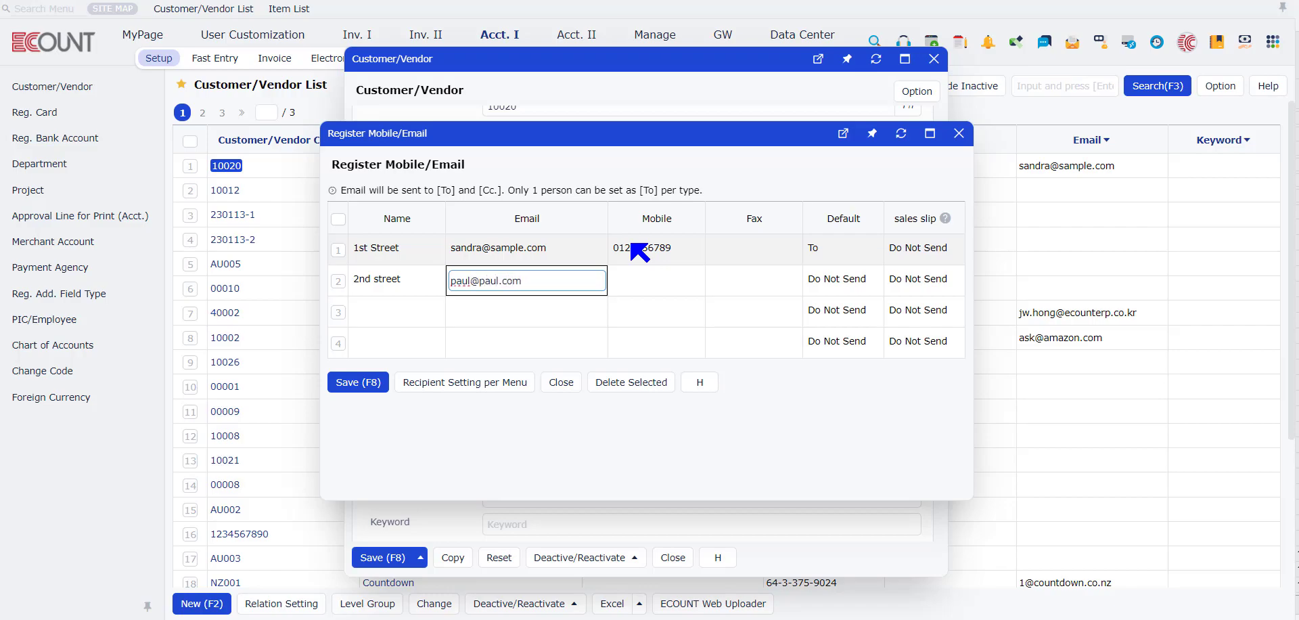
{"action": "left_click", "coordinate": [769, 279]}
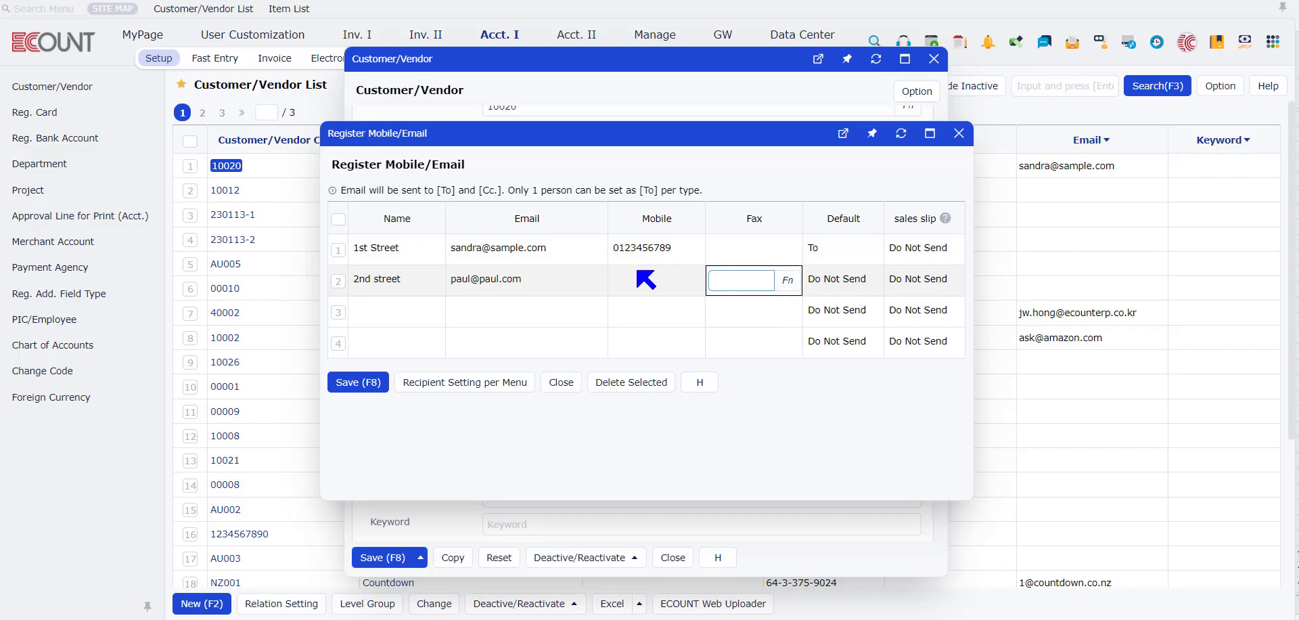
{"action": "left_click", "coordinate": [940, 288]}
{"action": "left_click", "coordinate": [942, 289]}
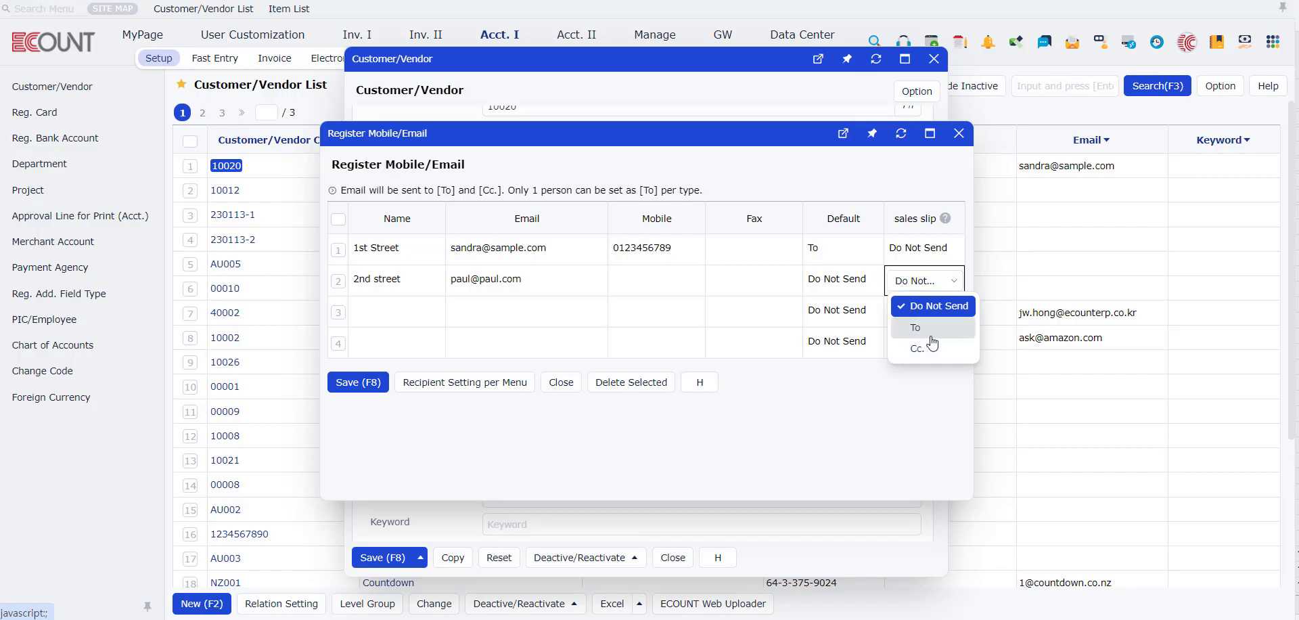
{"action": "left_click", "coordinate": [920, 330]}
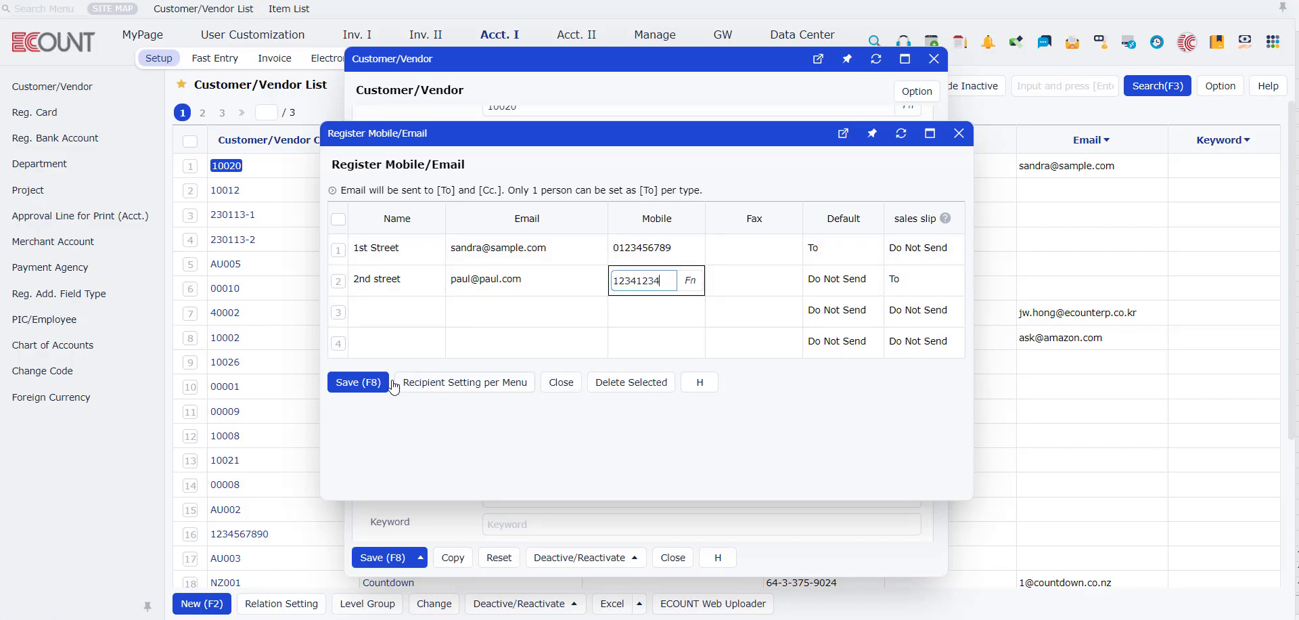
{"action": "left_click", "coordinate": [391, 381]}
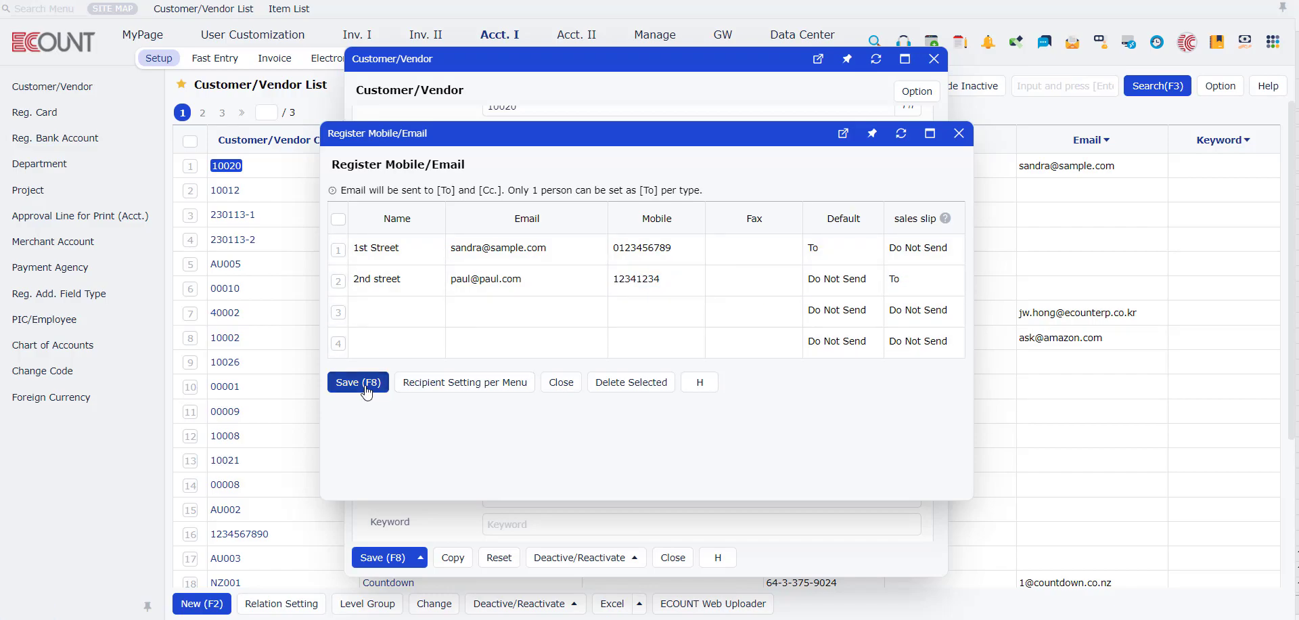
{"action": "left_click", "coordinate": [384, 562]}
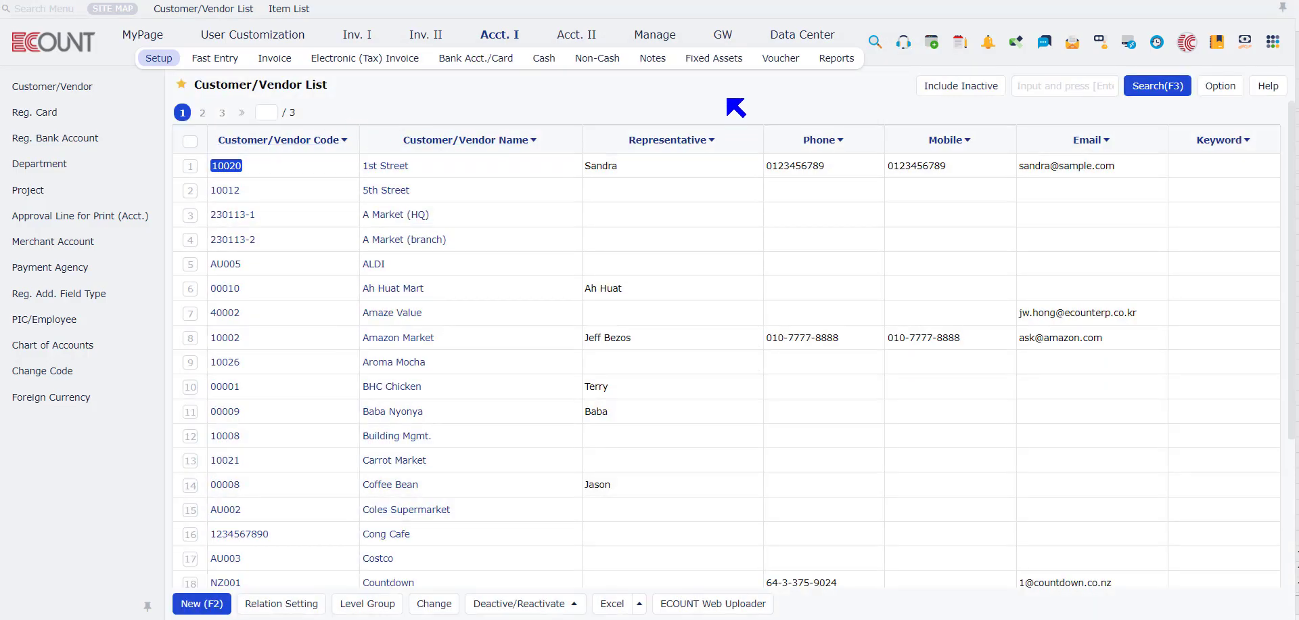
Step: Open the CRM Business Contact list in GW and search it for "1st"
{"action": "mouse_move", "coordinate": [723, 37]}
{"action": "left_click", "coordinate": [774, 59]}
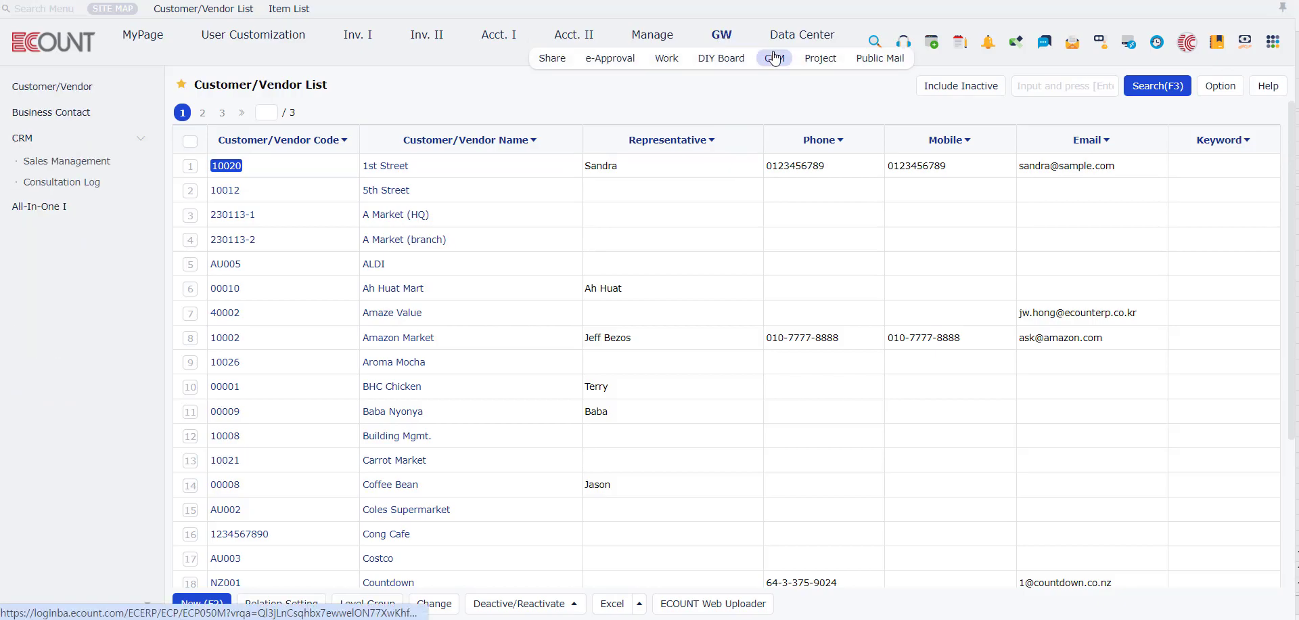
{"action": "left_click", "coordinate": [105, 115]}
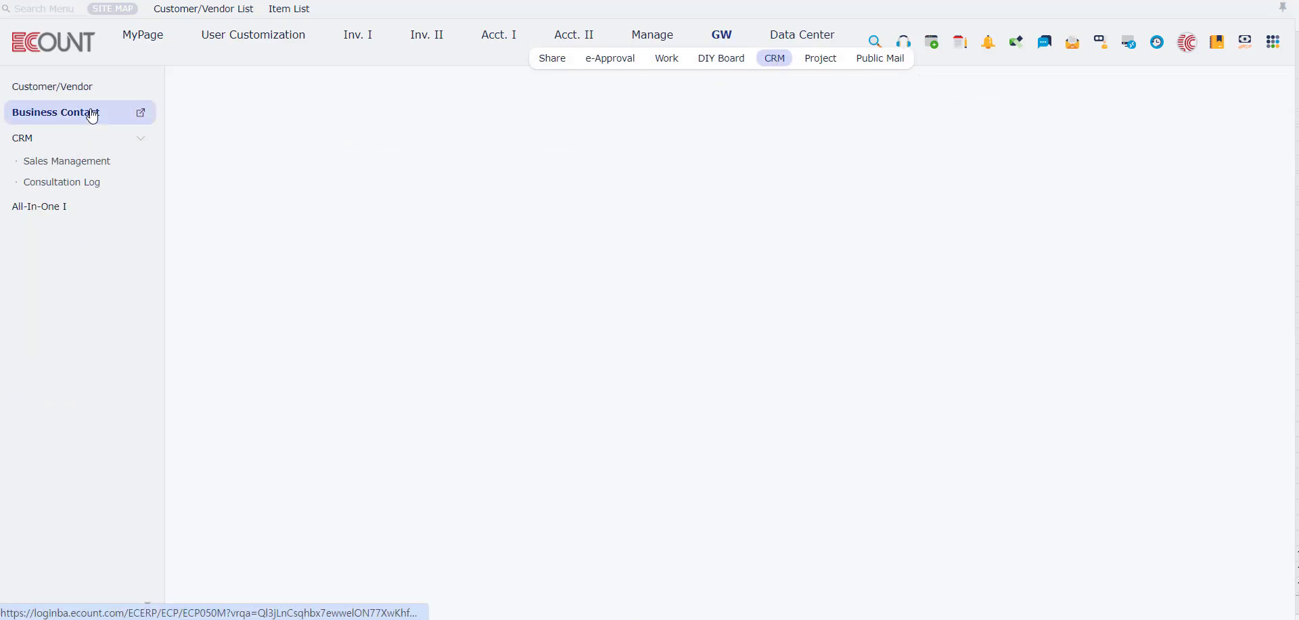
{"action": "left_click", "coordinate": [1035, 85]}
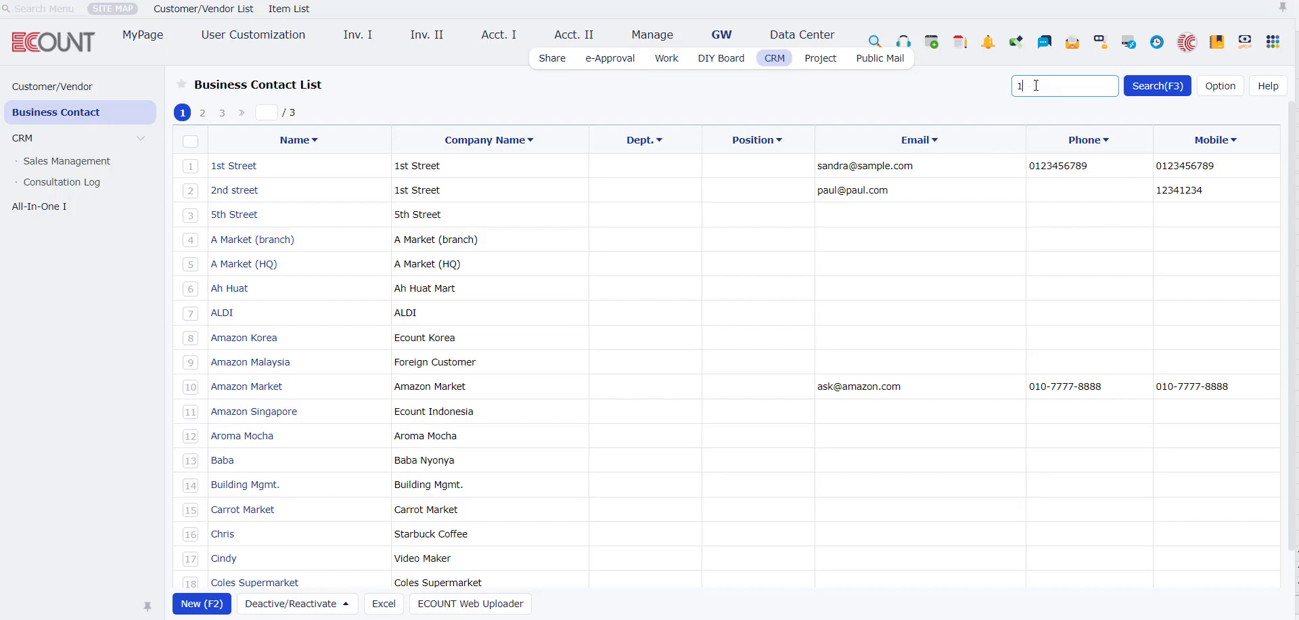
{"action": "key", "text": "Return"}
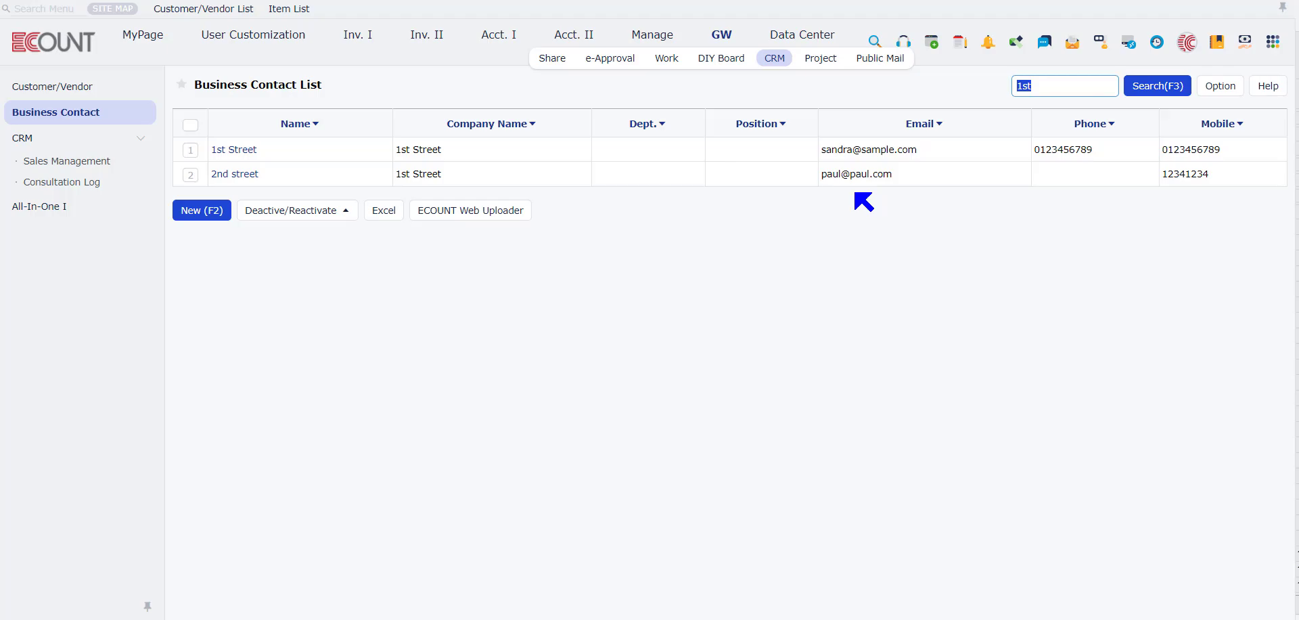
Step: Return to the Customer/Vendor List in Acct. I and open the customer/vendor information of a new, blank entry
{"action": "left_click", "coordinate": [531, 61]}
{"action": "mouse_move", "coordinate": [520, 44]}
{"action": "left_click", "coordinate": [159, 58]}
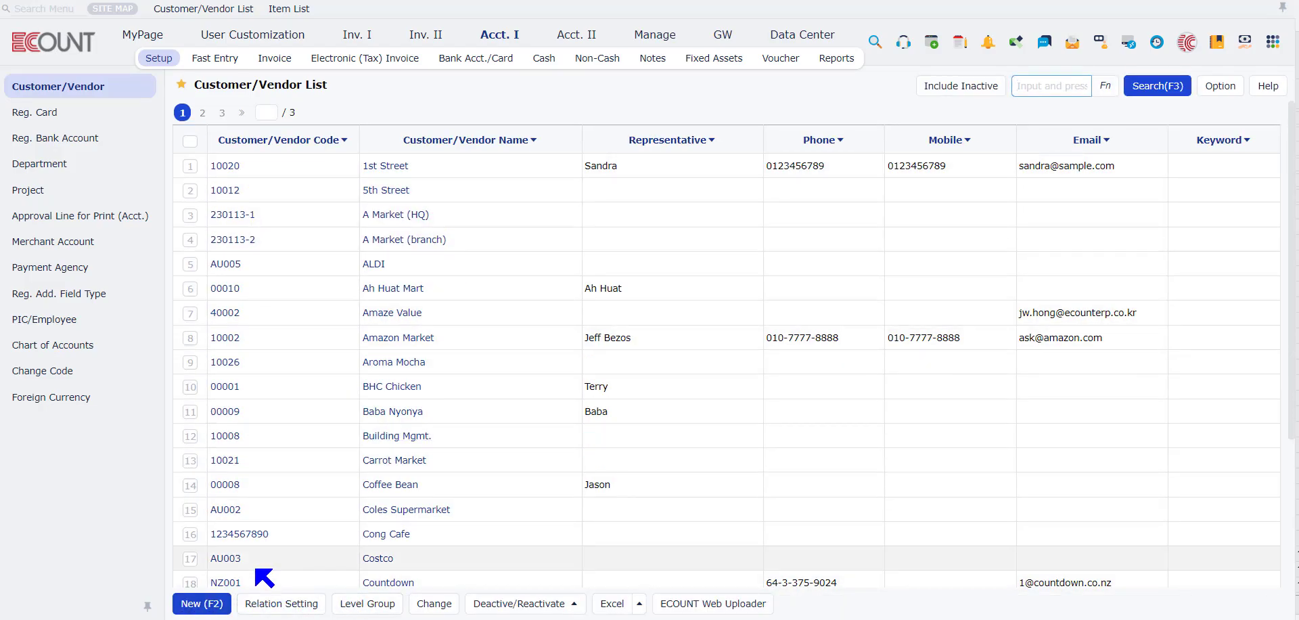
{"action": "left_click", "coordinate": [213, 601]}
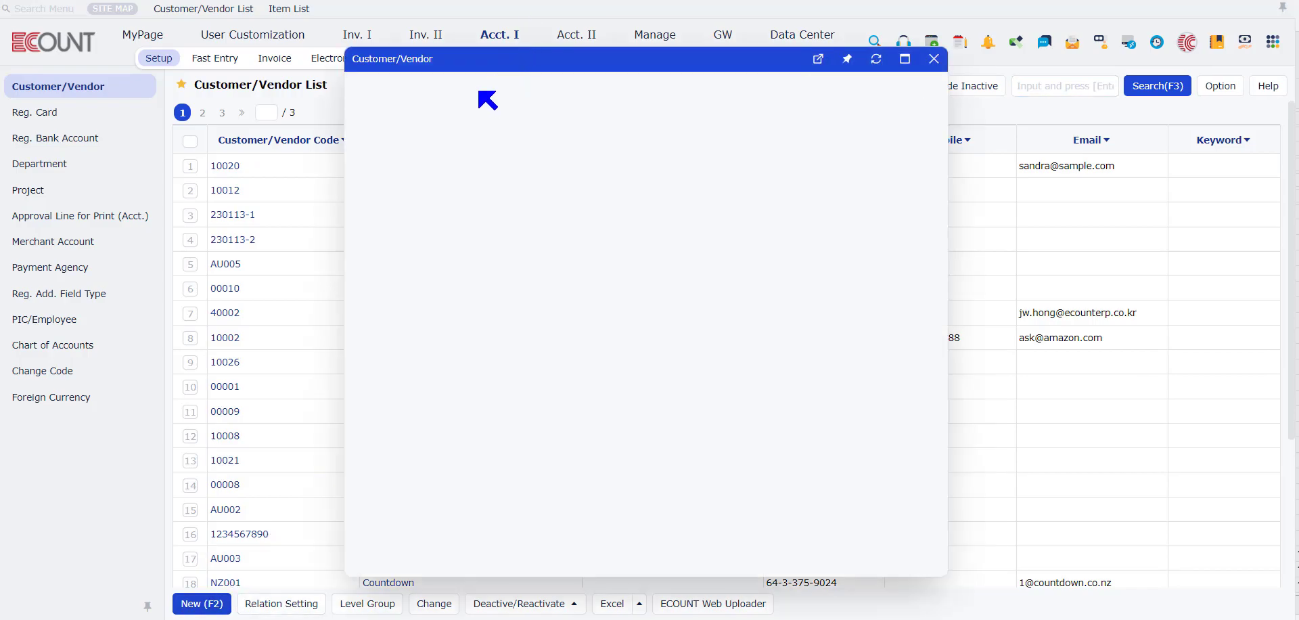
{"action": "left_click", "coordinate": [457, 121]}
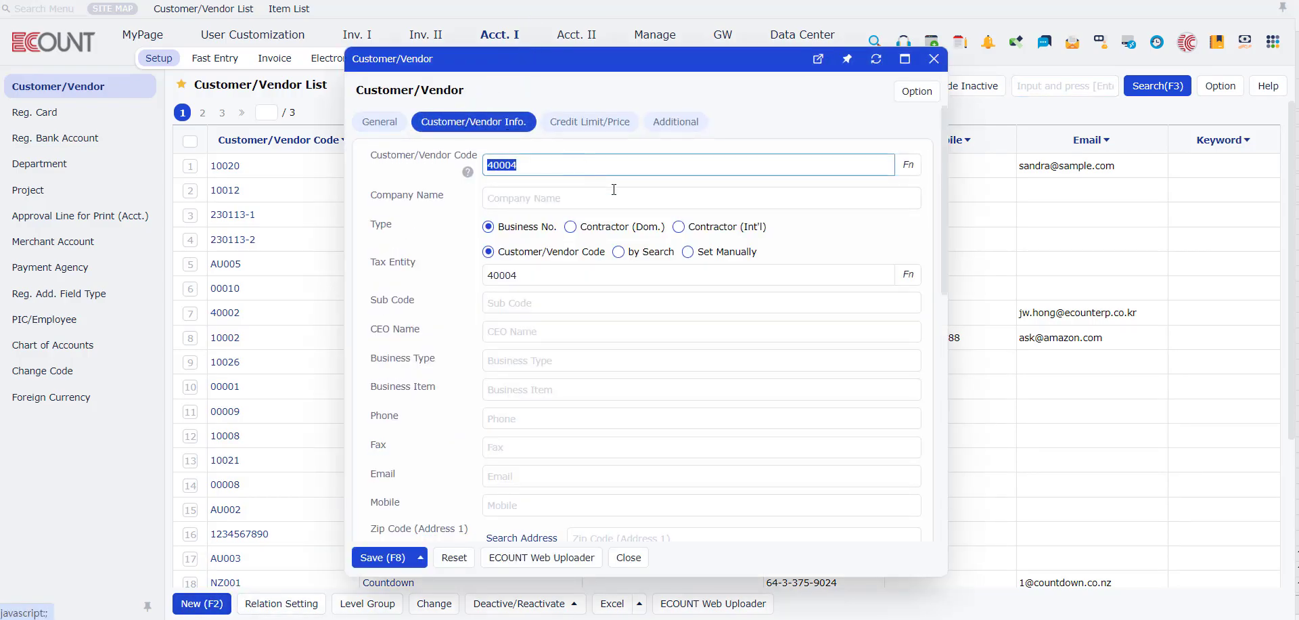
Step: Try the extra function options of the new entry's address fields, dismiss the notification, and close the entry unsaved
{"action": "scroll", "coordinate": [611, 286], "scroll_direction": "down", "scroll_amount": 3}
{"action": "left_click", "coordinate": [658, 373]}
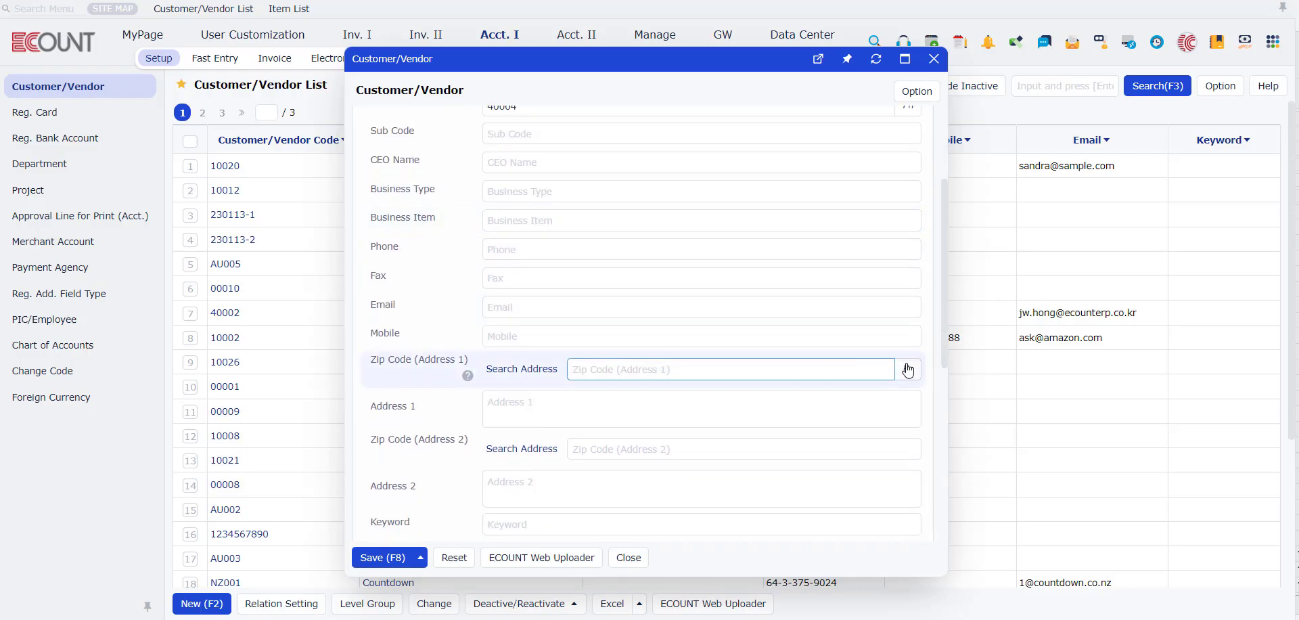
{"action": "left_click", "coordinate": [846, 403]}
{"action": "left_click", "coordinate": [909, 412]}
{"action": "left_click", "coordinate": [926, 450]}
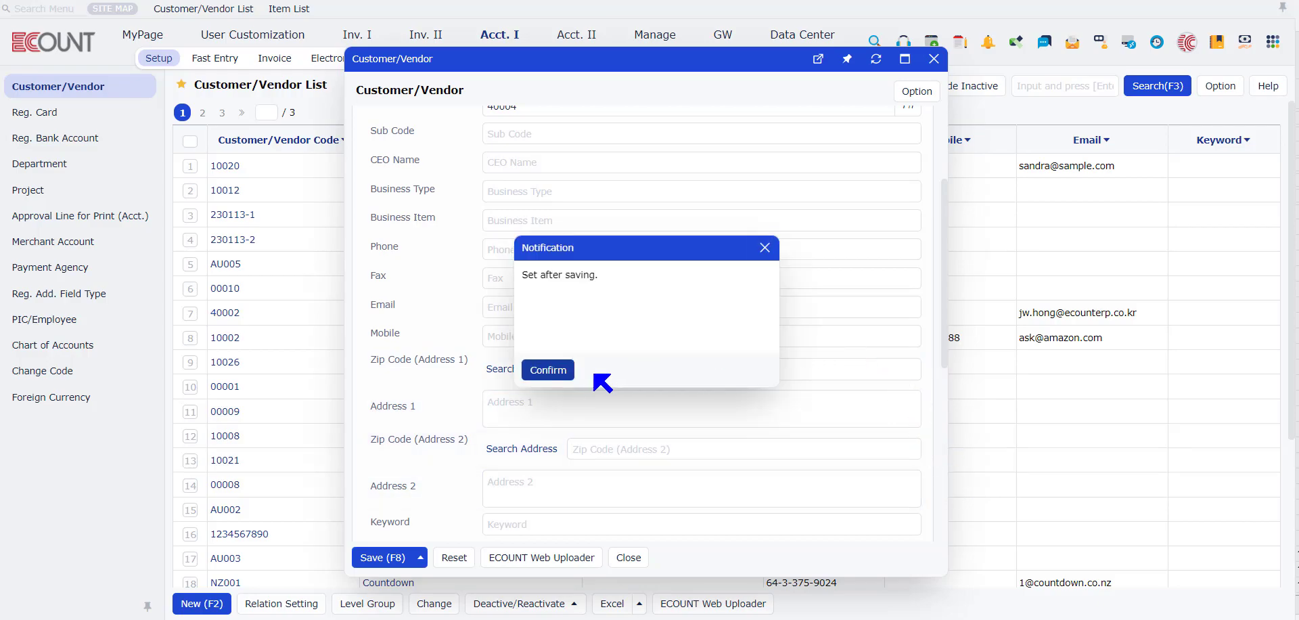
{"action": "left_click", "coordinate": [567, 372]}
{"action": "left_click", "coordinate": [935, 59]}
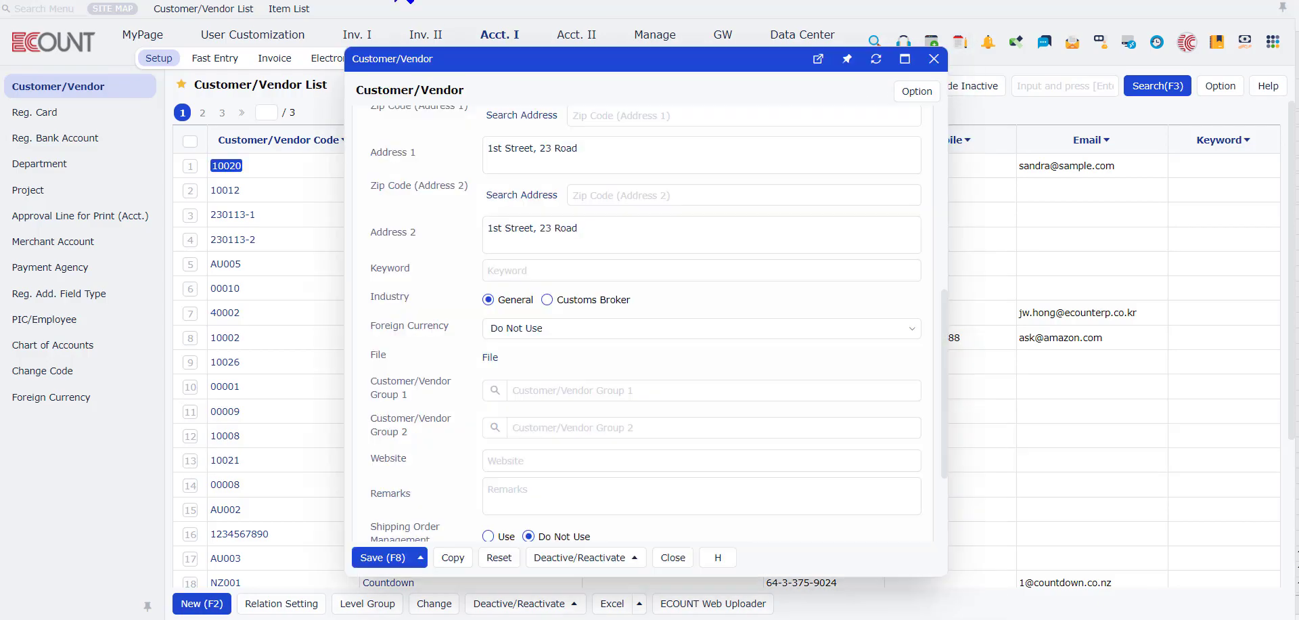
Step: Set the keyword of the 1st Street record to 123 and save the record
{"action": "left_click", "coordinate": [536, 277]}
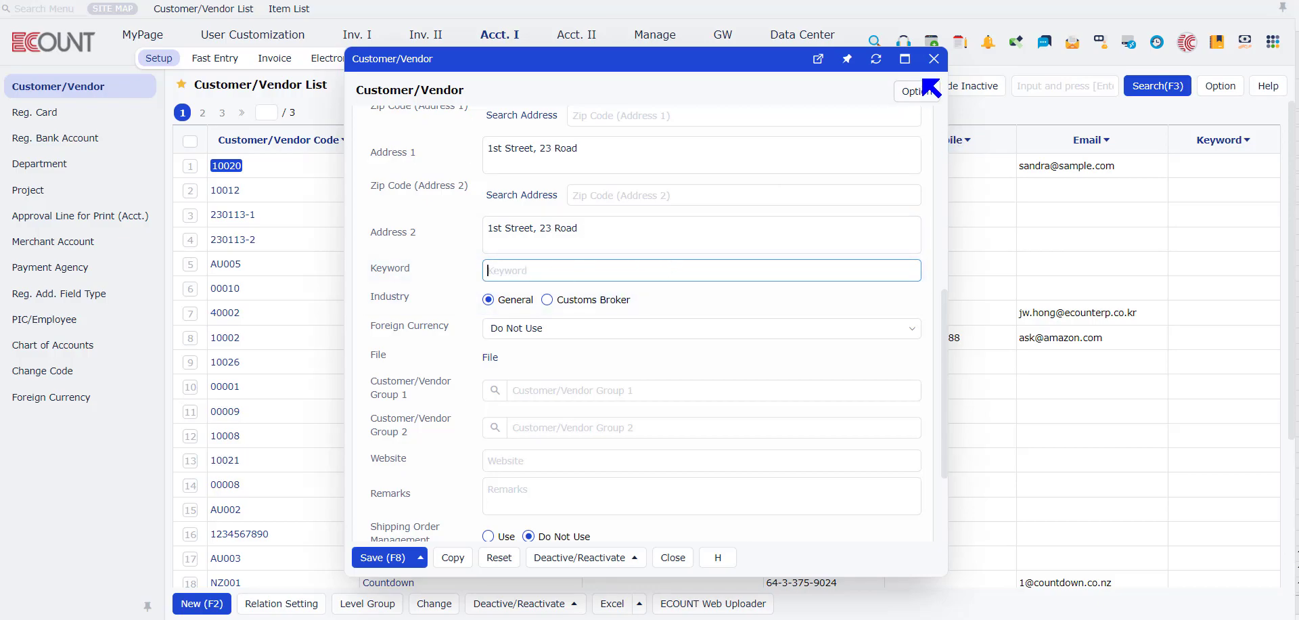
{"action": "type", "text": "123"}
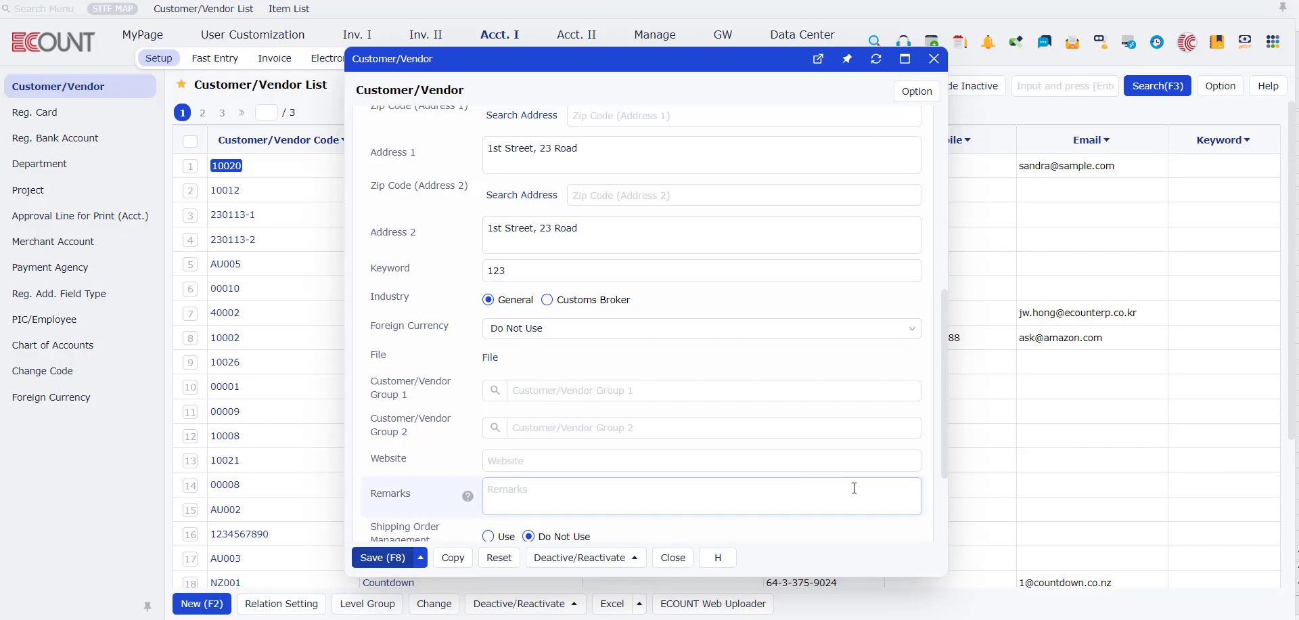
{"action": "key", "text": "F8"}
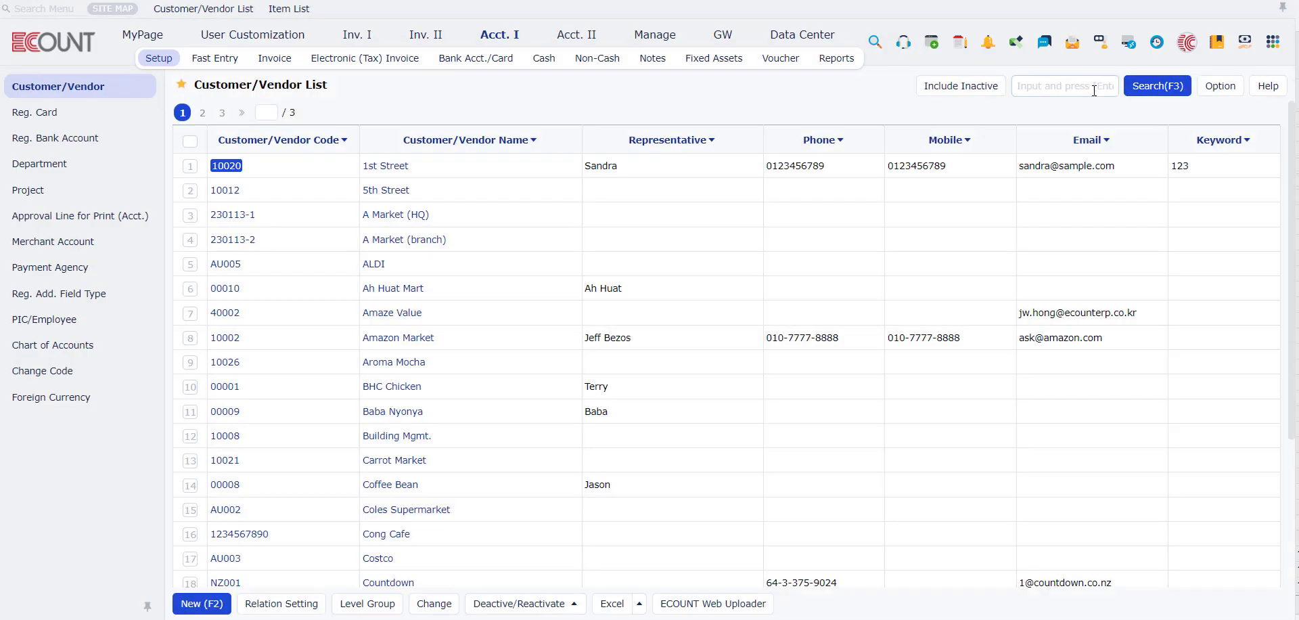
Step: Search the Customer/Vendor List for the keyword 123 and open the 1st Street record from the results
{"action": "type", "text": "123"}
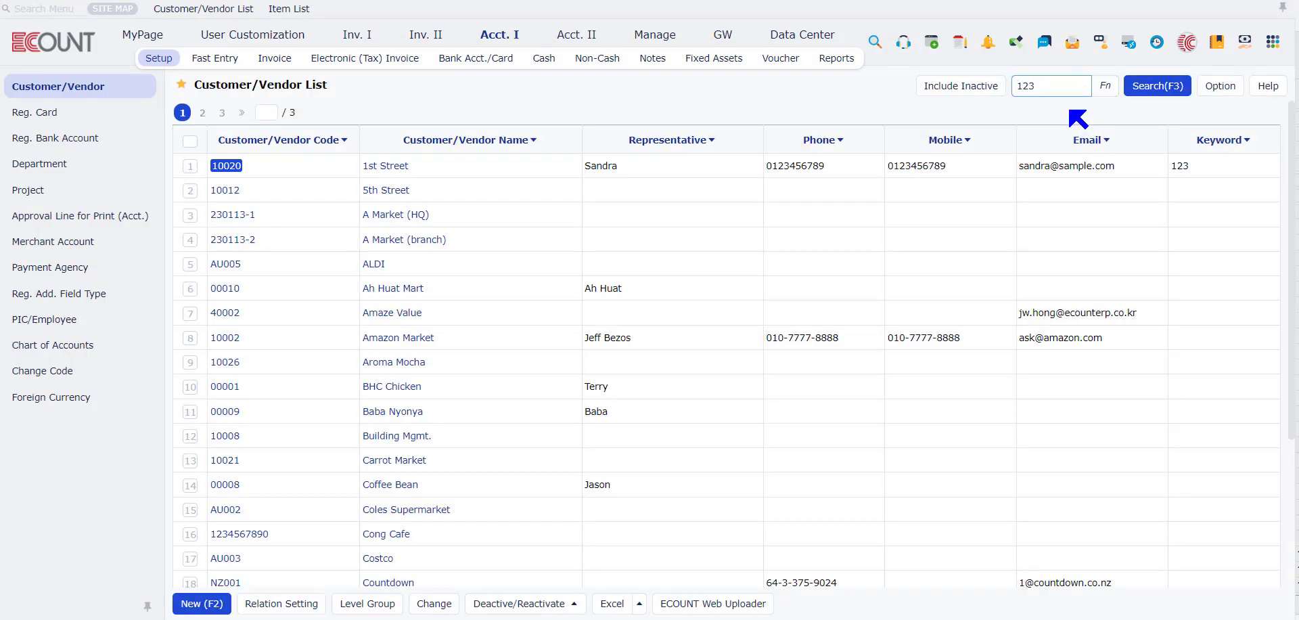
{"action": "key", "text": "Return"}
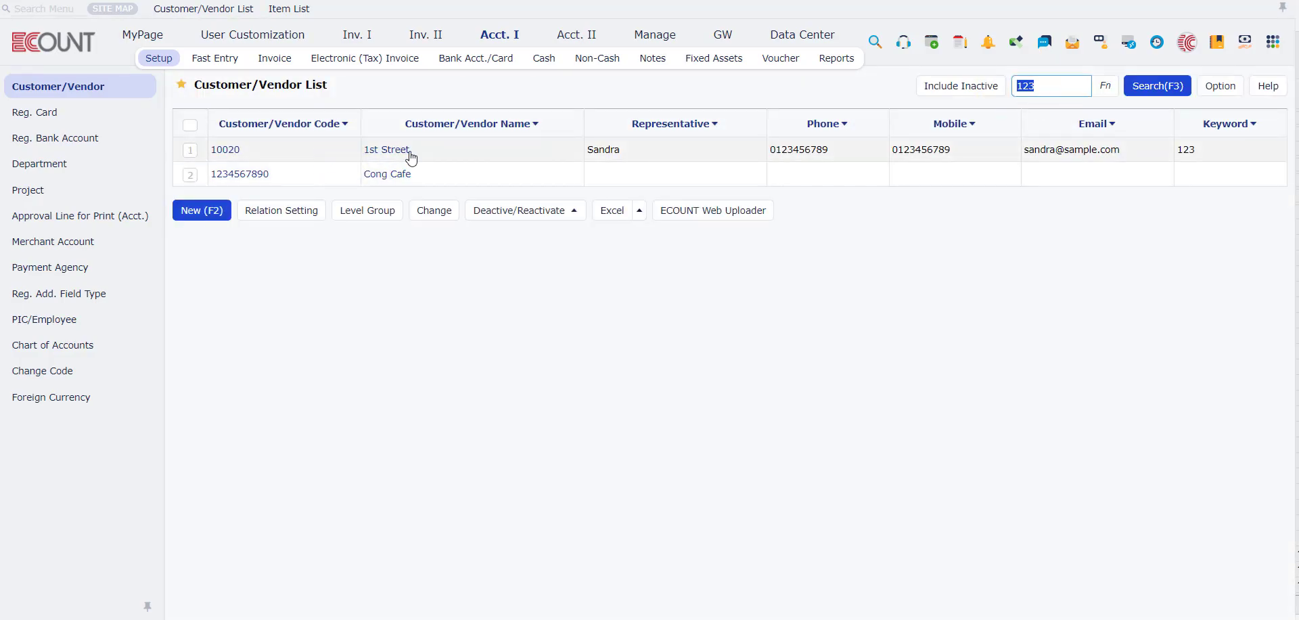
{"action": "left_click", "coordinate": [388, 150]}
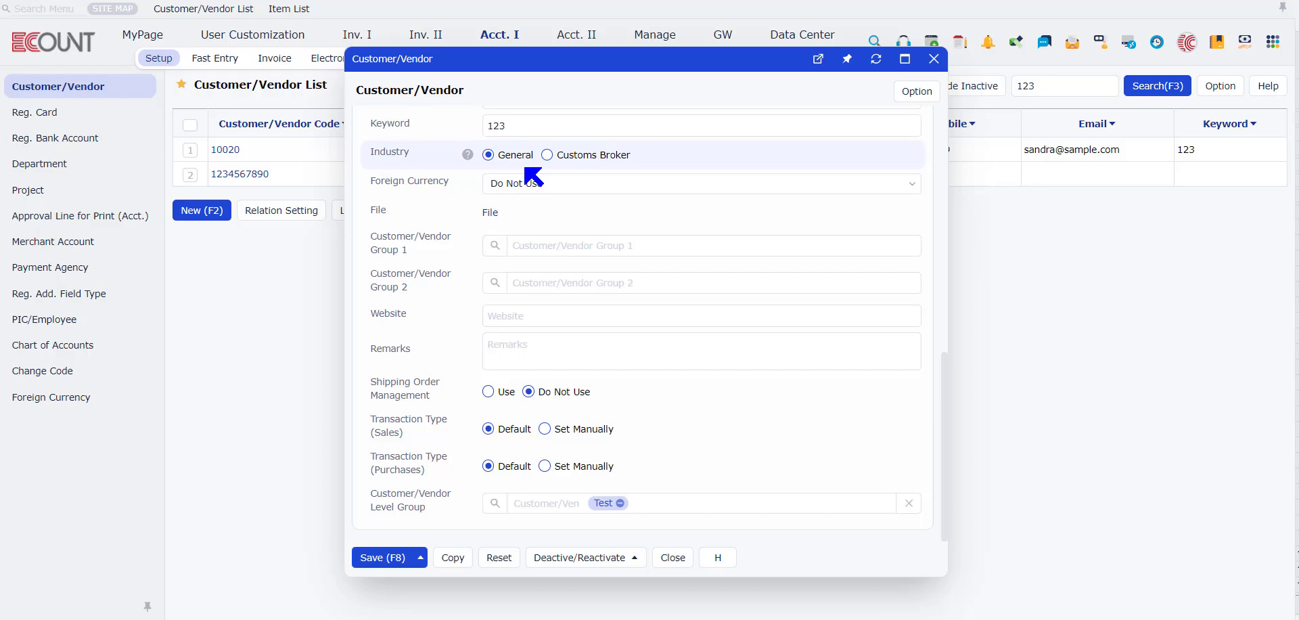
Step: Set the 1st Street record's industry to Customs Broker
{"action": "left_click", "coordinate": [547, 155]}
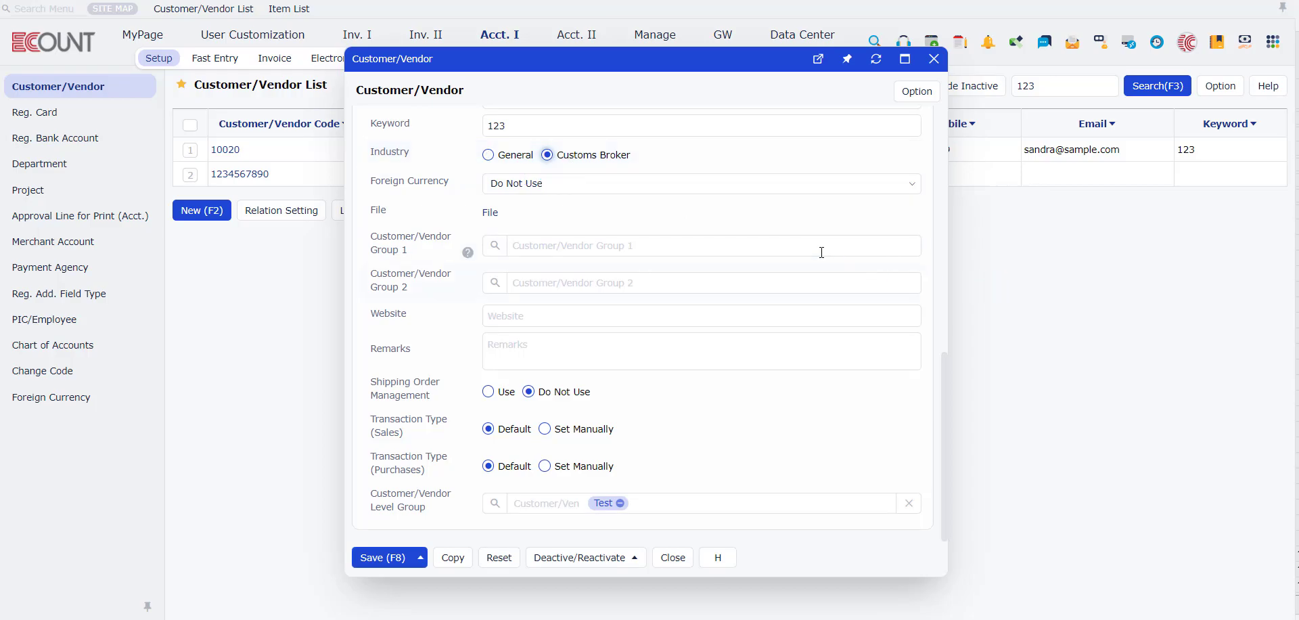
{"action": "scroll", "coordinate": [816, 355], "scroll_direction": "up", "scroll_amount": 3}
{"action": "scroll", "coordinate": [816, 354], "scroll_direction": "up", "scroll_amount": 2}
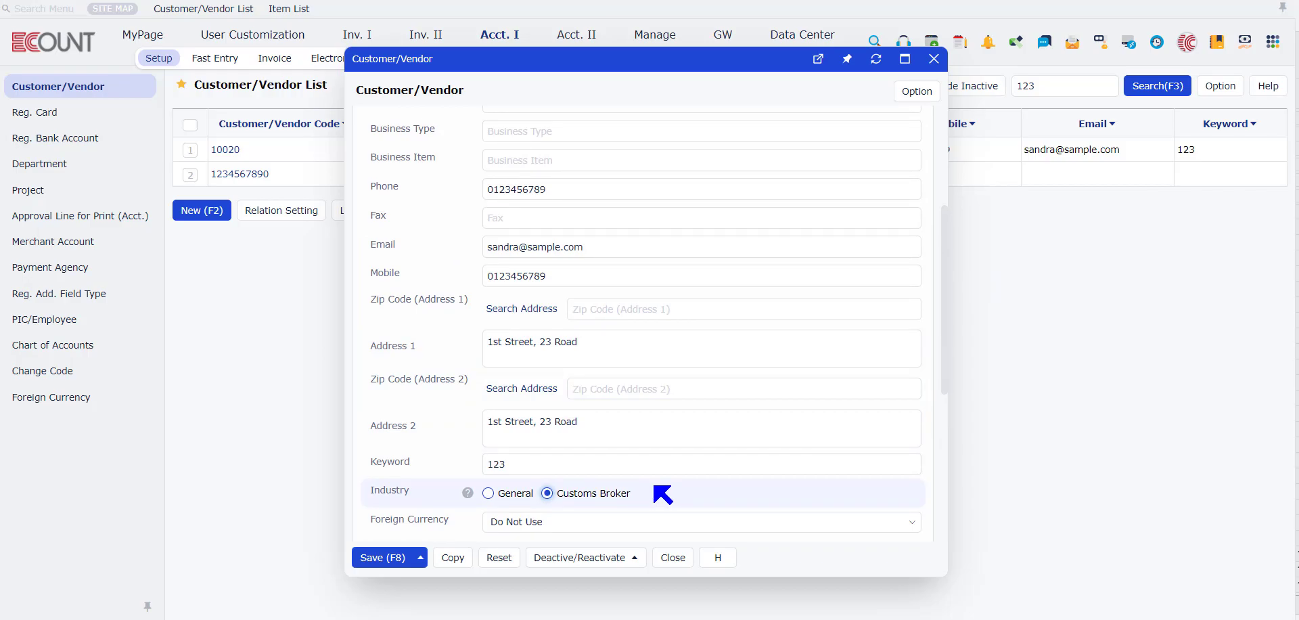
Step: Move the record window aside to view the Import functions in Acct. II, and bring the window back
{"action": "left_click_drag", "start_coordinate": [623, 66], "coordinate": [686, 288]}
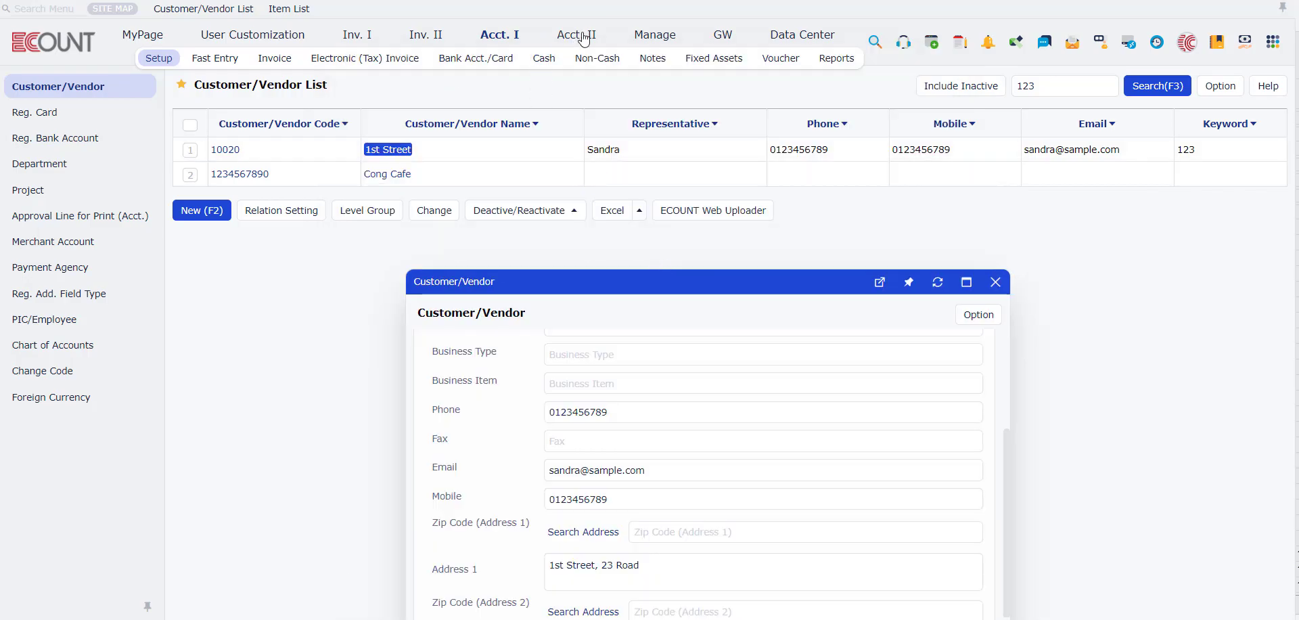
{"action": "mouse_move", "coordinate": [583, 34]}
{"action": "left_click", "coordinate": [634, 59]}
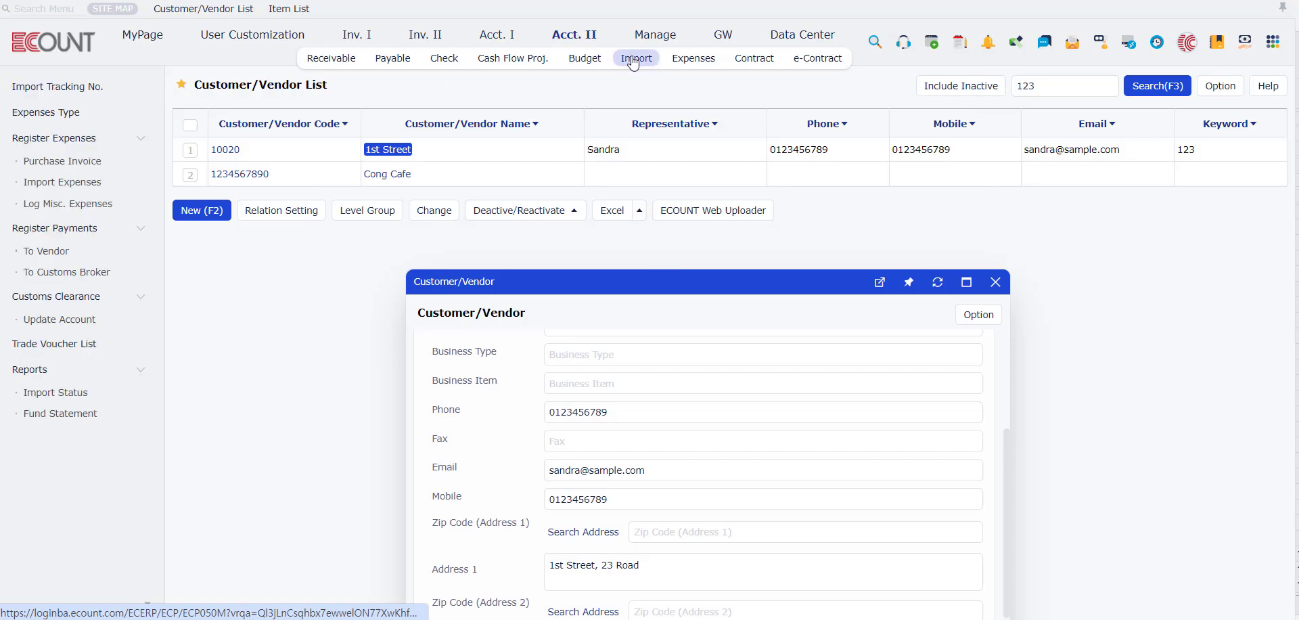
{"action": "left_click_drag", "start_coordinate": [670, 280], "coordinate": [613, 25]}
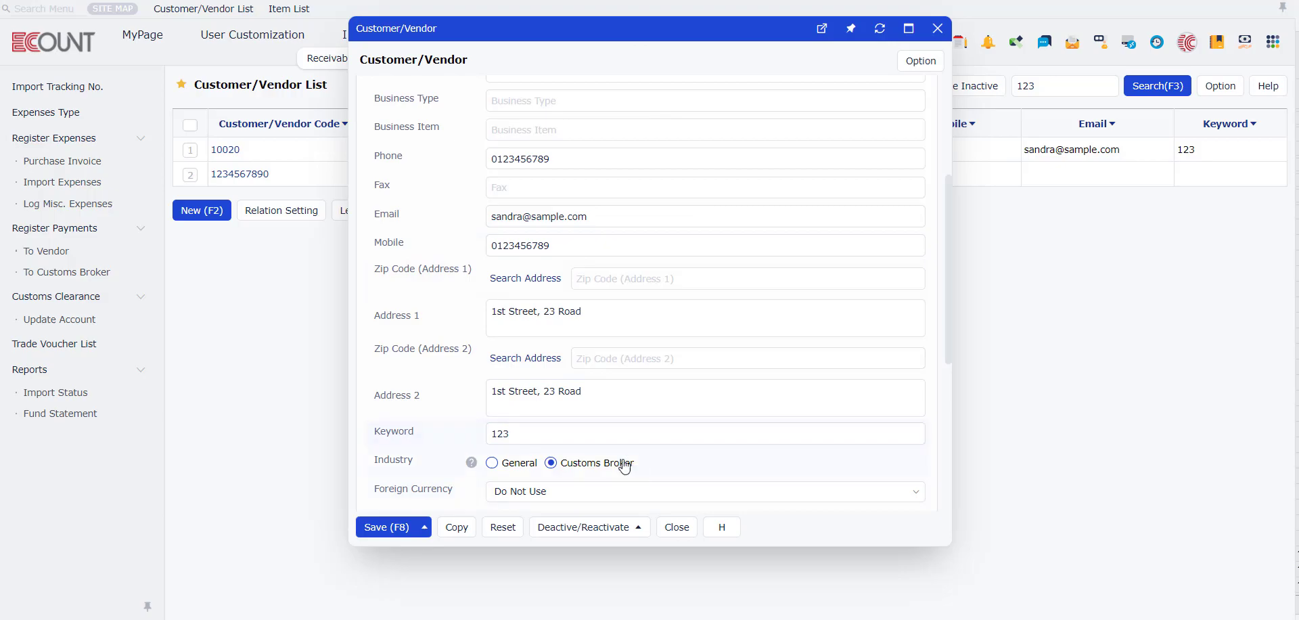
Step: View the currencies available for the record's Foreign Currency field and close the list without choosing one
{"action": "scroll", "coordinate": [589, 447], "scroll_direction": "down", "scroll_amount": 3}
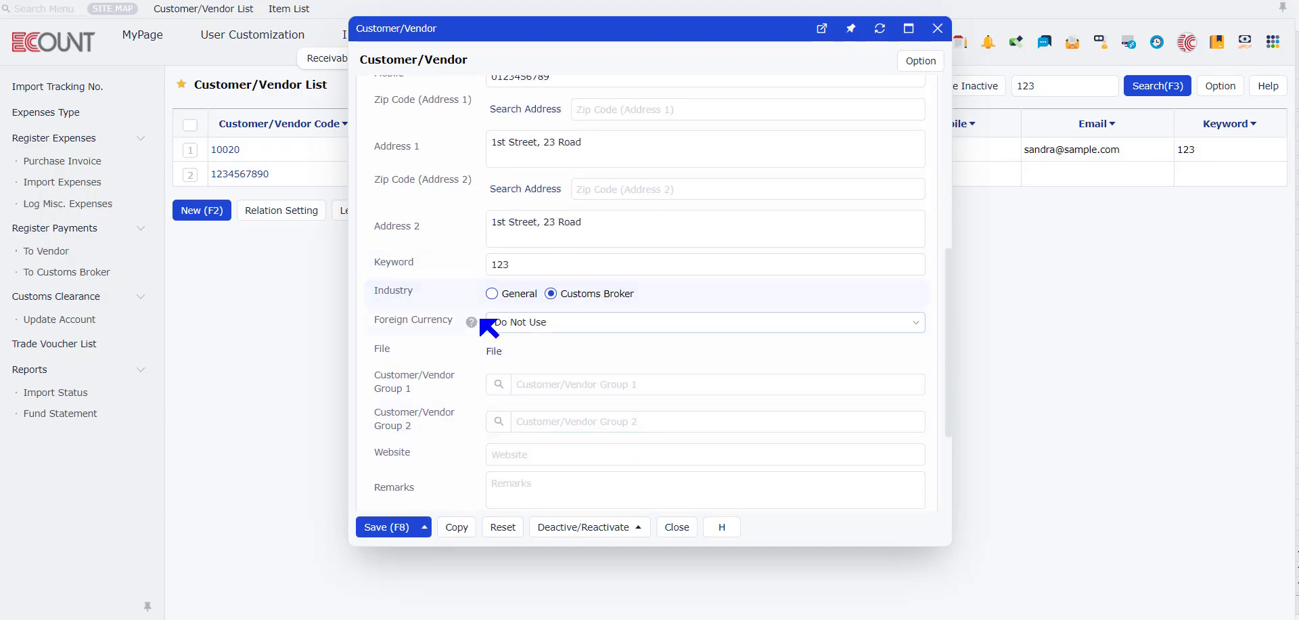
{"action": "left_click_drag", "start_coordinate": [379, 326], "coordinate": [444, 324]}
{"action": "left_click", "coordinate": [533, 322]}
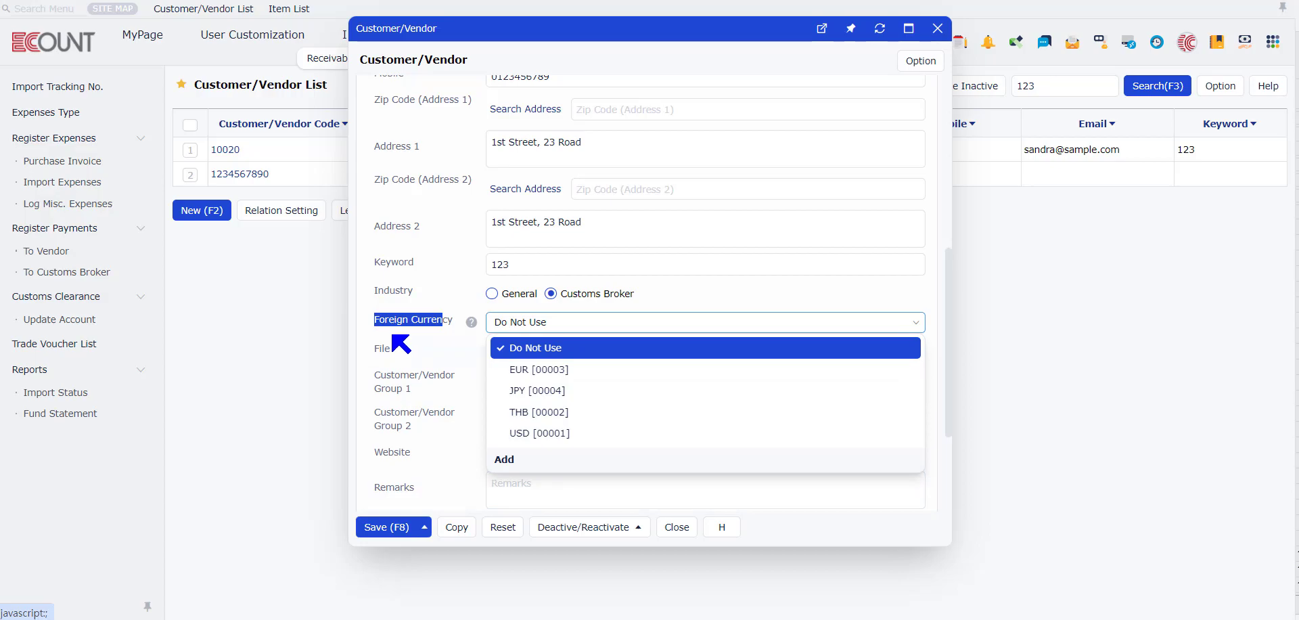
{"action": "left_click", "coordinate": [401, 345]}
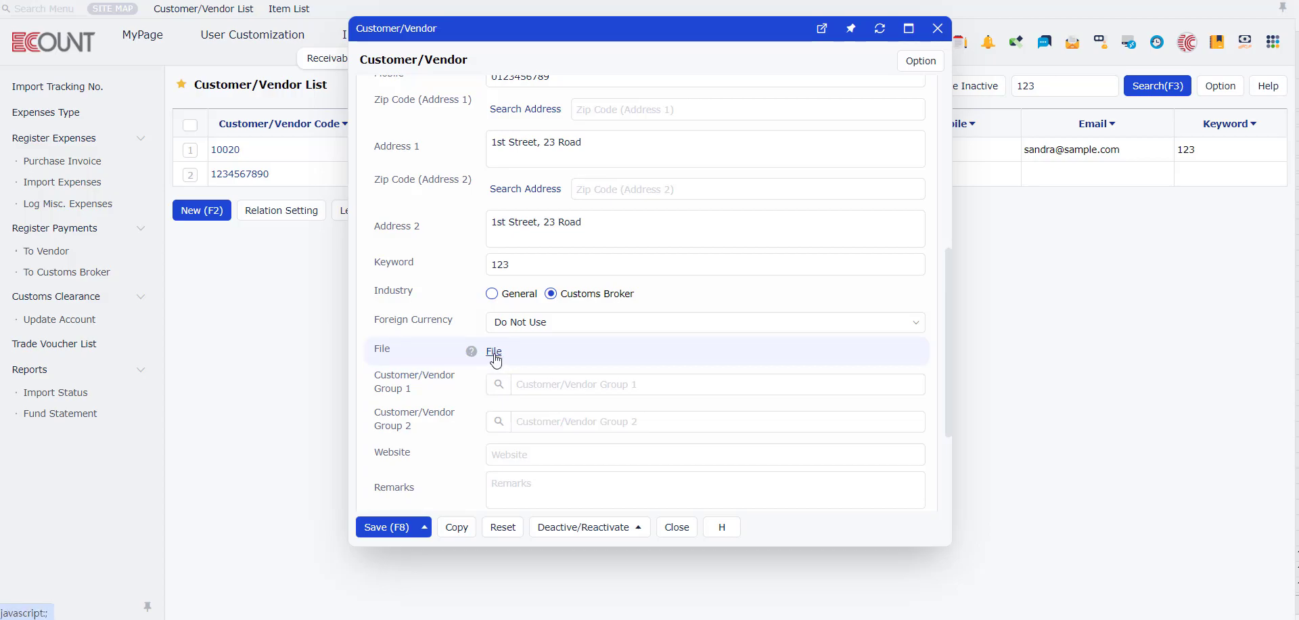
Step: View the Customer/Vendor Group 1 search and its new-group registration, and close both without adding a group
{"action": "scroll", "coordinate": [496, 360], "scroll_direction": "down", "scroll_amount": 3}
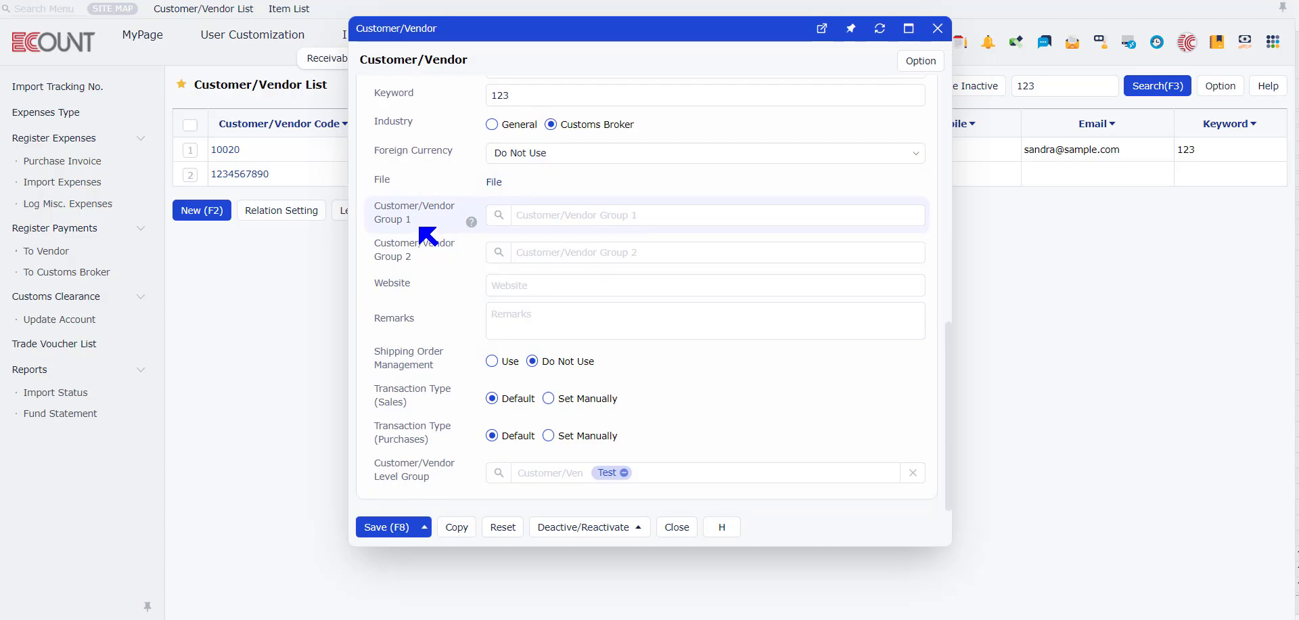
{"action": "left_click", "coordinate": [499, 215]}
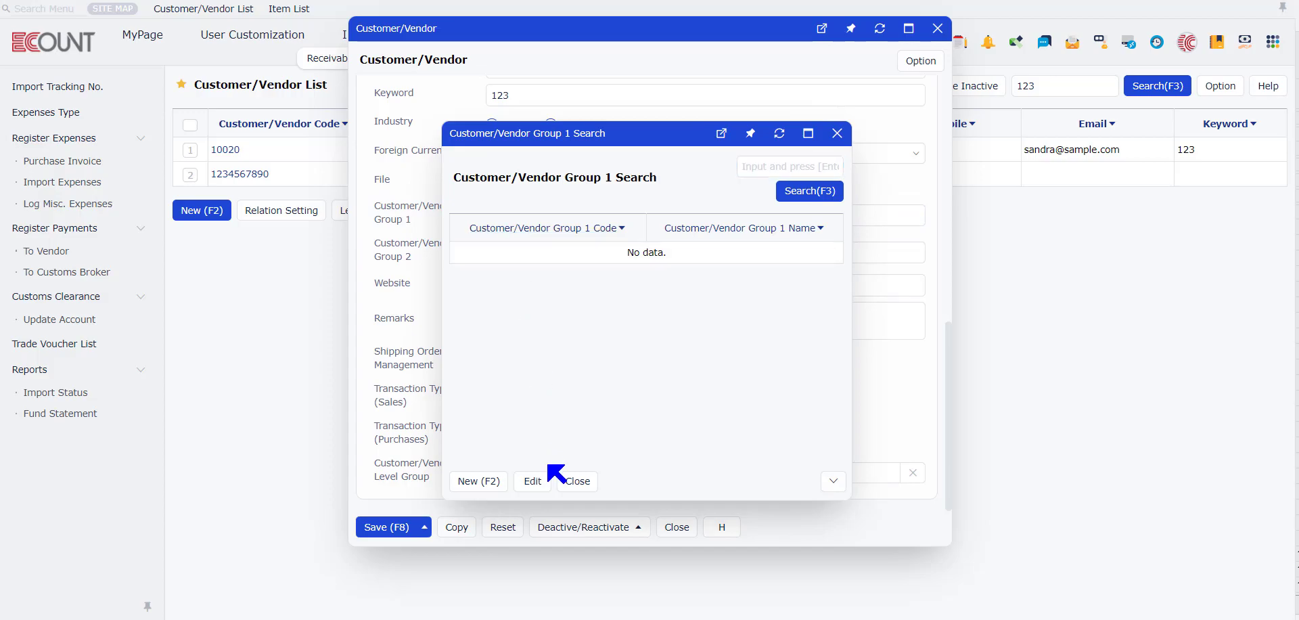
{"action": "left_click", "coordinate": [461, 482]}
{"action": "scroll", "coordinate": [548, 322], "scroll_direction": "down", "scroll_amount": 1}
{"action": "left_click", "coordinate": [558, 319]}
{"action": "left_click", "coordinate": [459, 370]}
{"action": "left_click", "coordinate": [577, 480]}
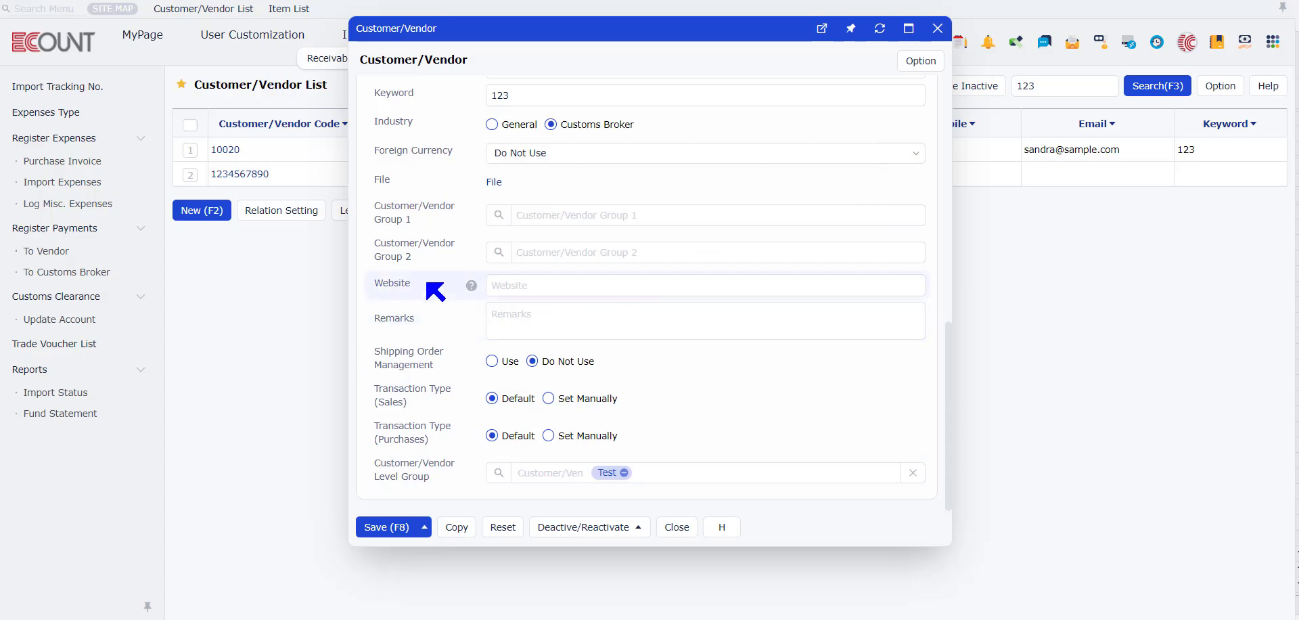
Step: Review the record's remaining information fields and set Shipping Order Management to Use
{"action": "left_click", "coordinate": [570, 321]}
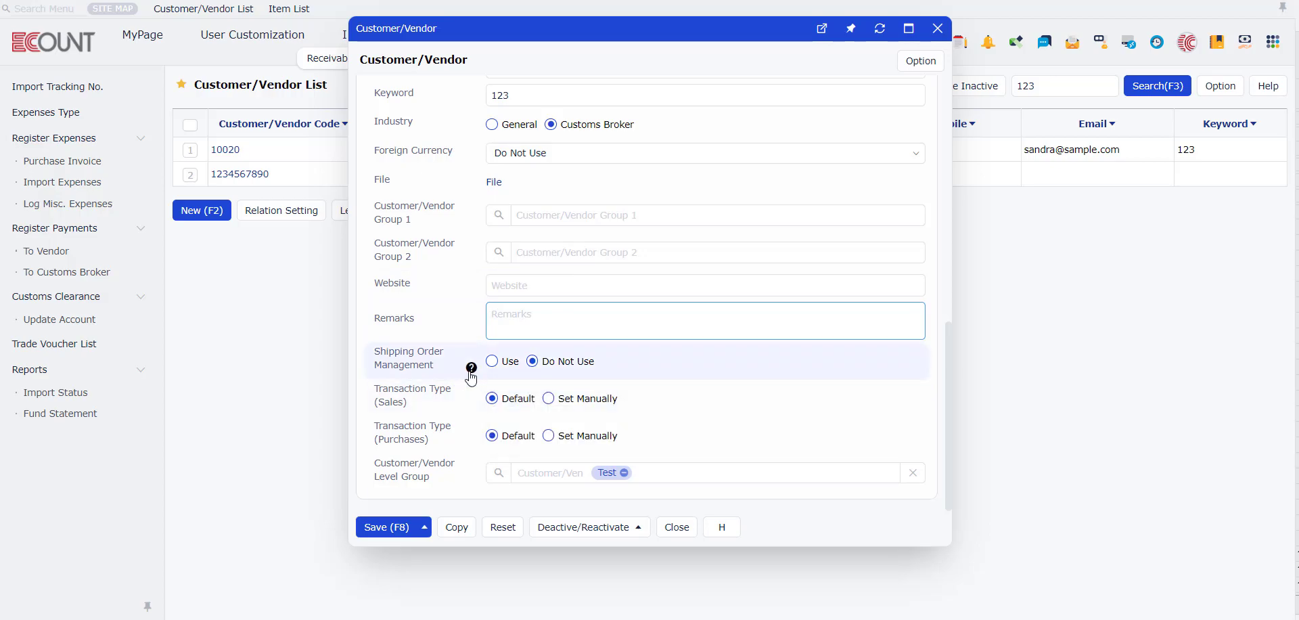
{"action": "scroll", "coordinate": [452, 372], "scroll_direction": "up", "scroll_amount": 2}
{"action": "scroll", "coordinate": [446, 325], "scroll_direction": "up", "scroll_amount": 6}
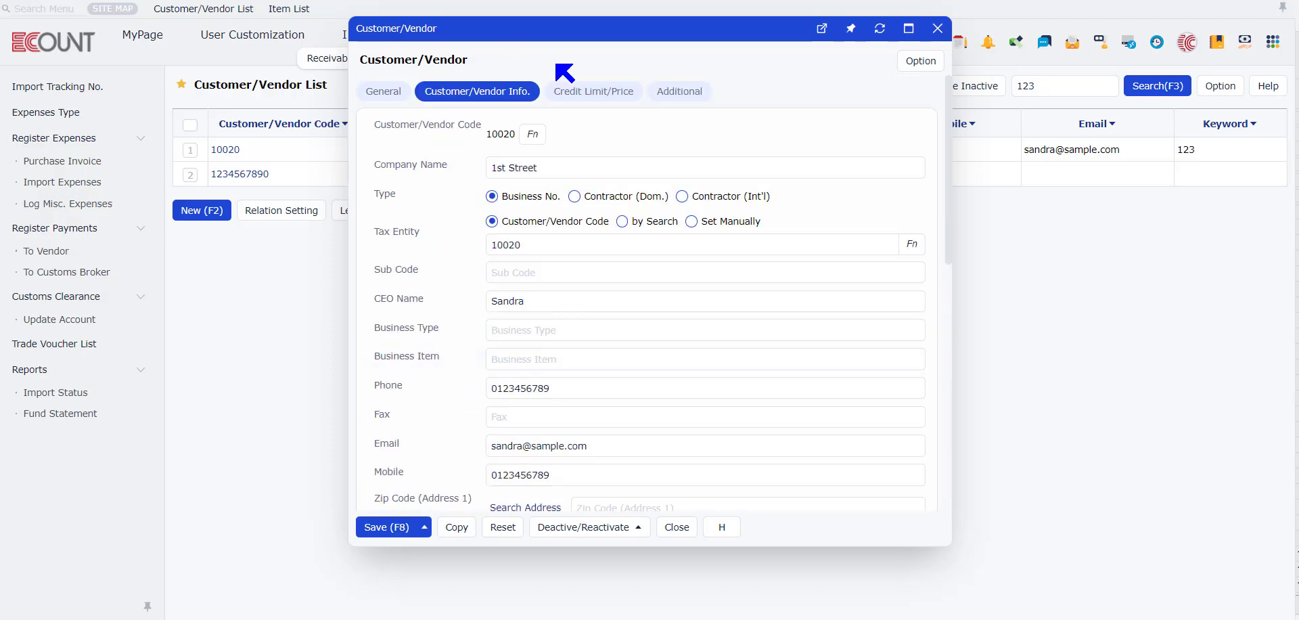
{"action": "scroll", "coordinate": [649, 262], "scroll_direction": "down", "scroll_amount": 7}
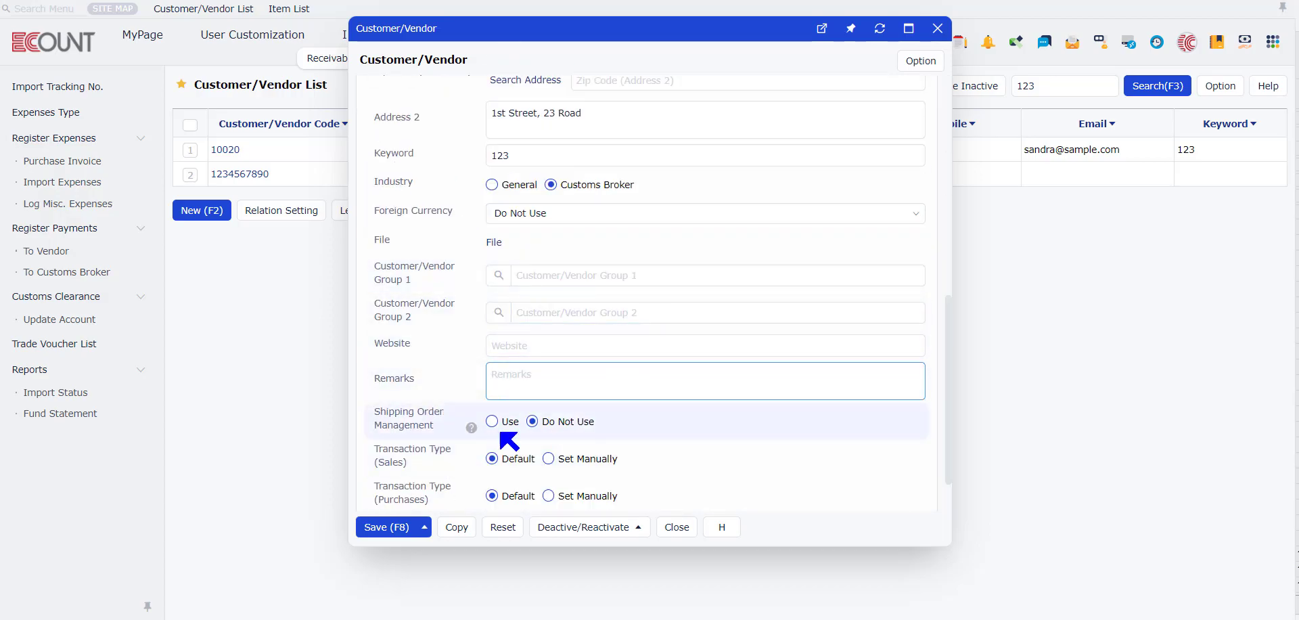
{"action": "left_click", "coordinate": [489, 421]}
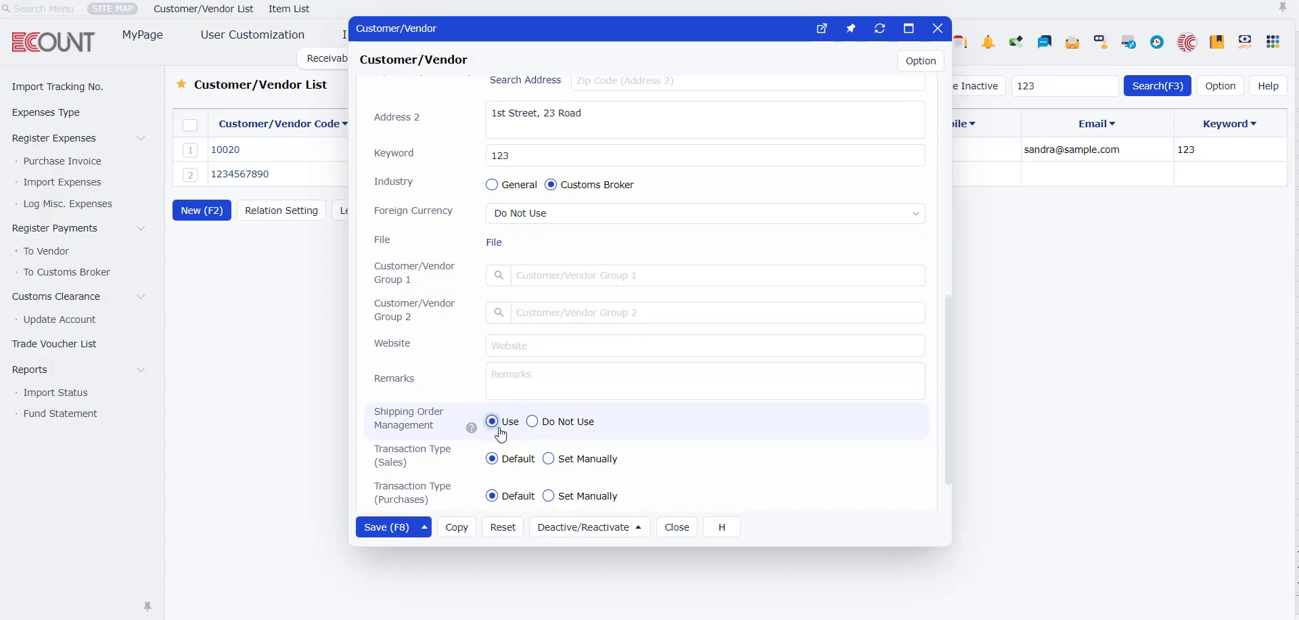
Step: Set the sales and purchases transaction types to Set Manually and view the tax options for sales, leaving Taxable selected
{"action": "scroll", "coordinate": [504, 409], "scroll_direction": "down", "scroll_amount": 1}
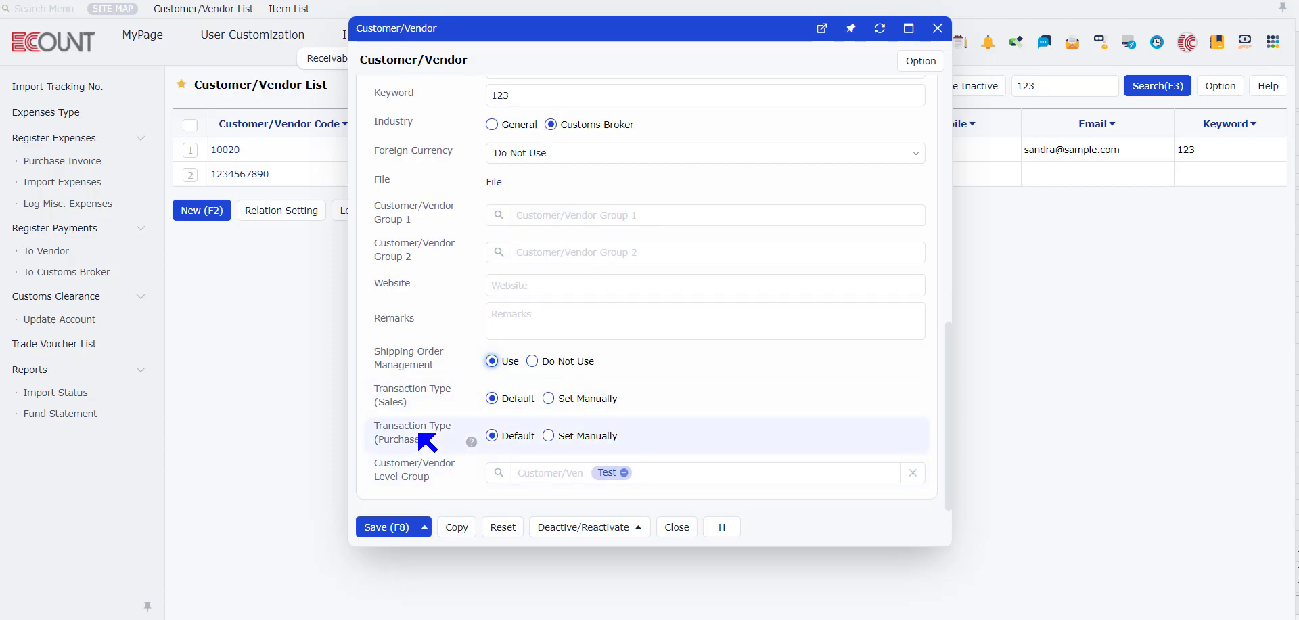
{"action": "left_click", "coordinate": [548, 397]}
{"action": "left_click", "coordinate": [548, 435]}
{"action": "left_click", "coordinate": [742, 401]}
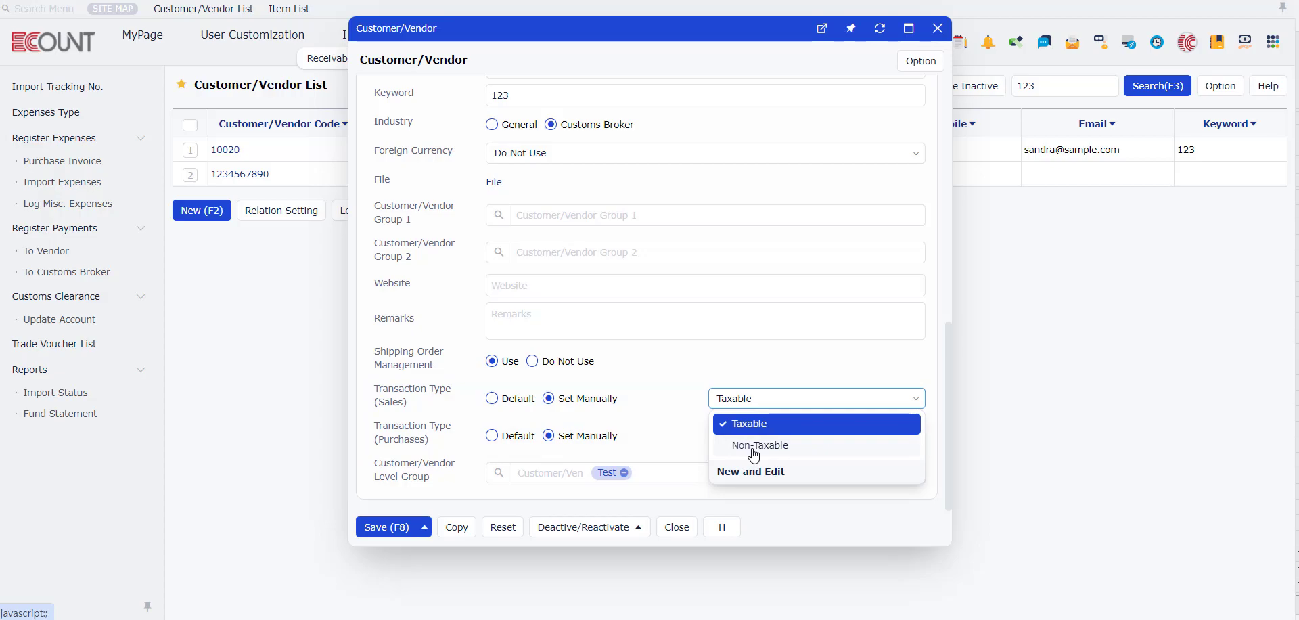
{"action": "left_click", "coordinate": [388, 422]}
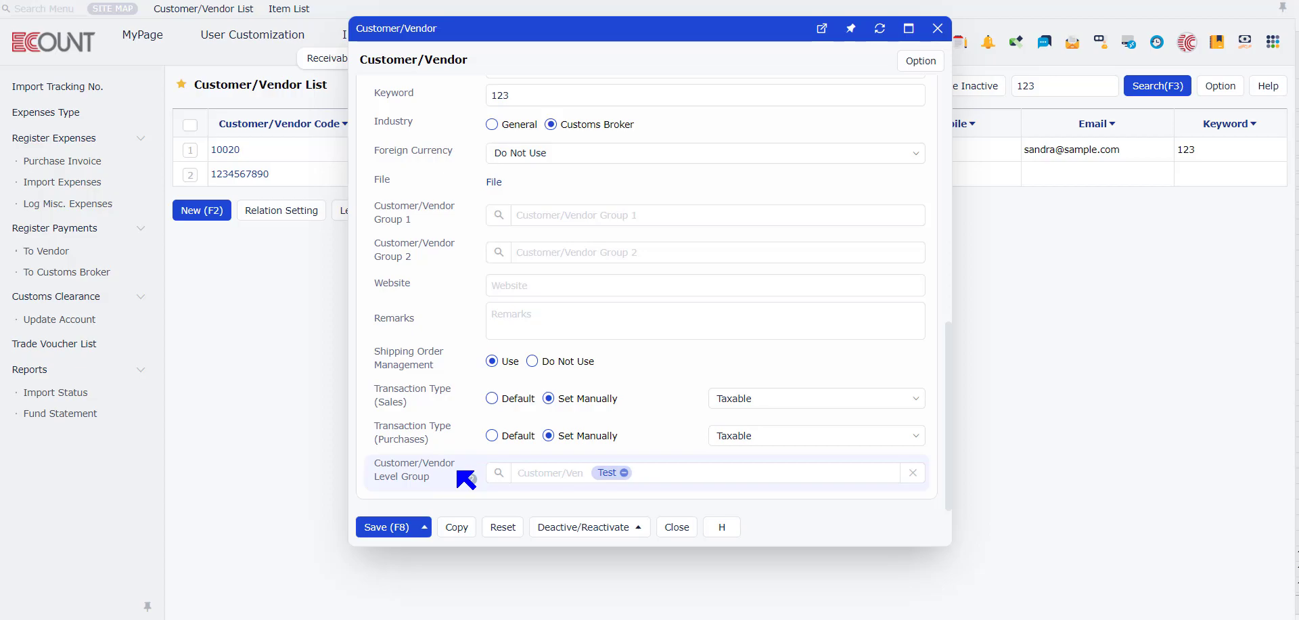
Step: Remove the Test level group from the record and open the Customer/Vendor Level Group management window
{"action": "left_click", "coordinate": [498, 475]}
{"action": "left_click", "coordinate": [498, 472]}
{"action": "left_click", "coordinate": [624, 472]}
{"action": "left_click", "coordinate": [498, 472]}
{"action": "left_click", "coordinate": [602, 379]}
{"action": "left_click", "coordinate": [577, 481]}
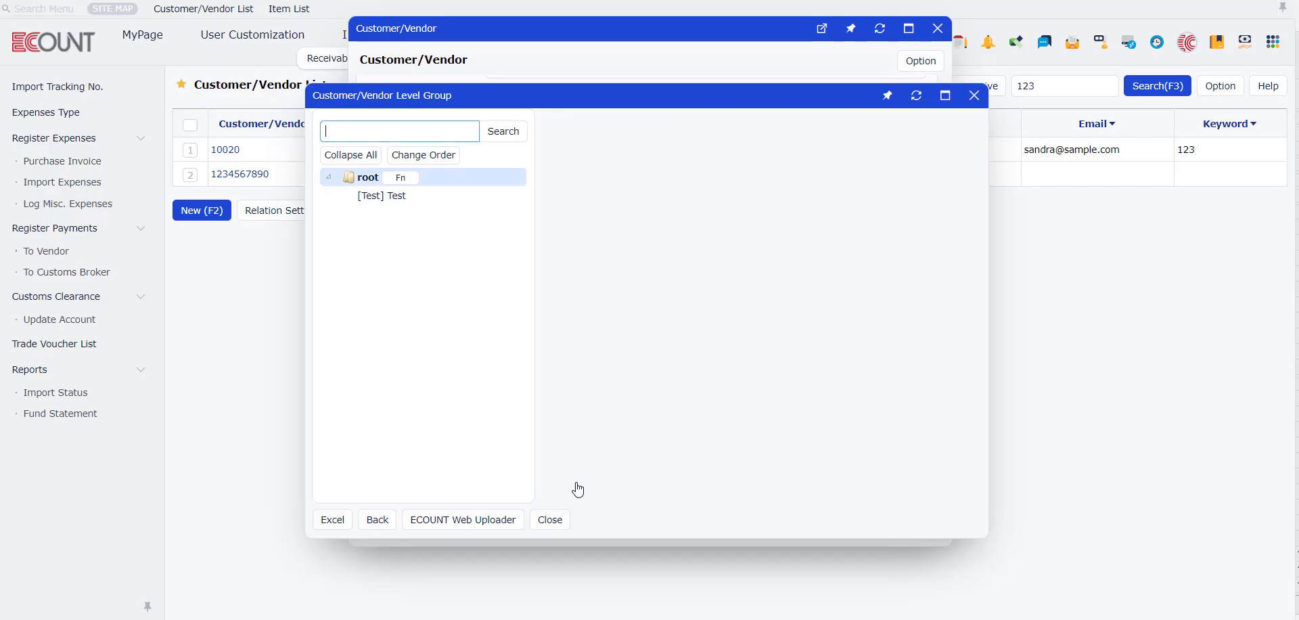
Step: Create level groups under root with code 02 named Asia and code 03 named Europe
{"action": "left_click", "coordinate": [458, 178]}
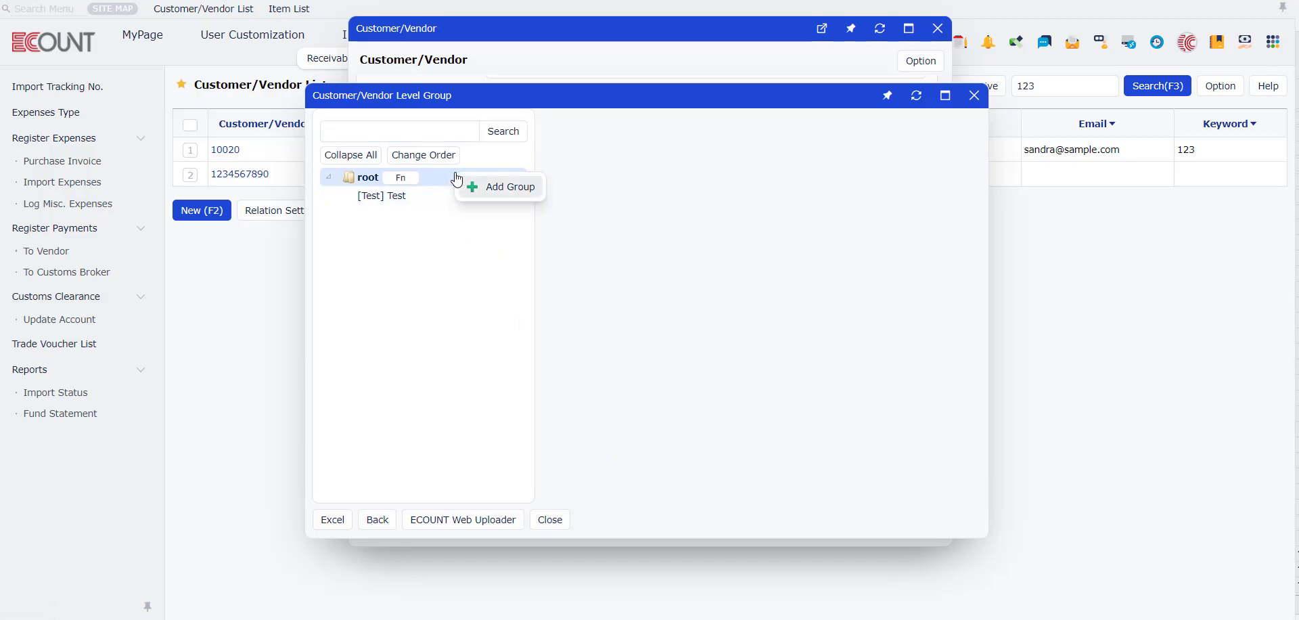
{"action": "left_click", "coordinate": [476, 185]}
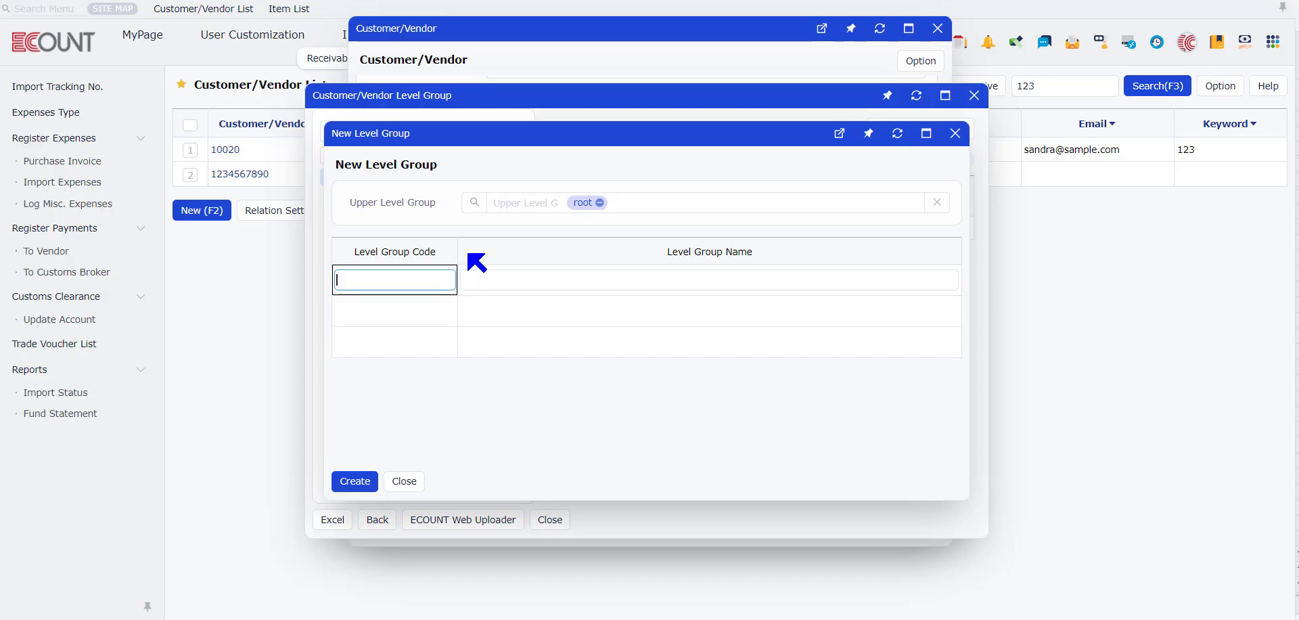
{"action": "left_click", "coordinate": [433, 311]}
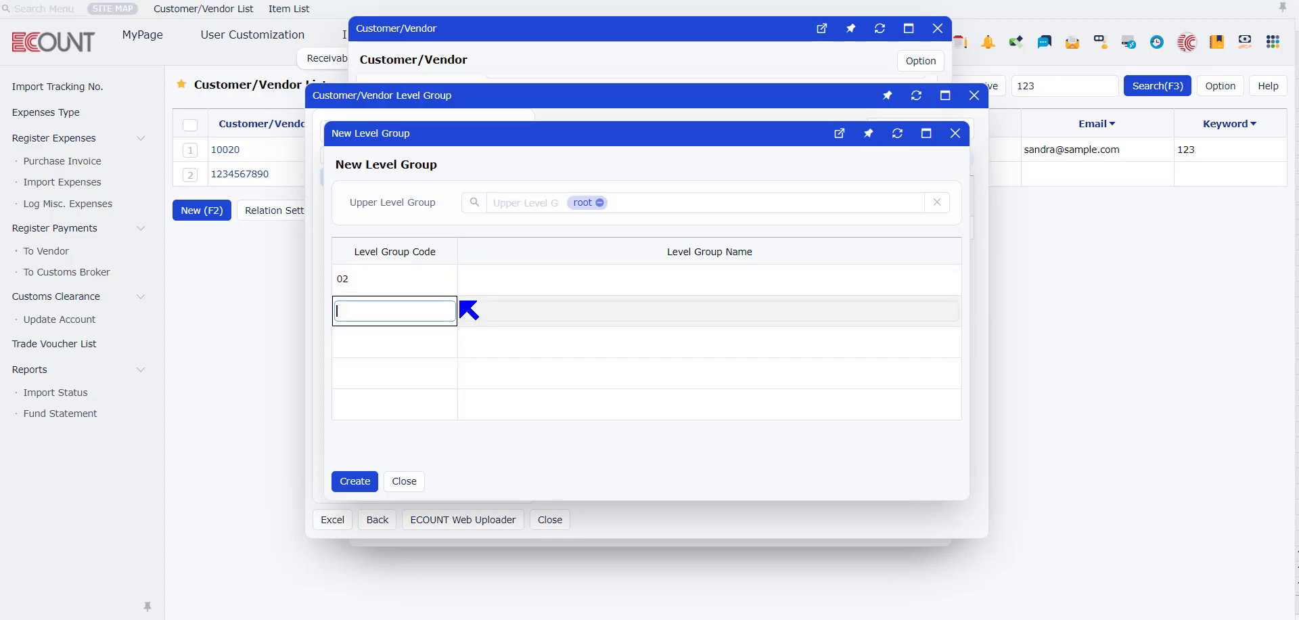
{"action": "left_click", "coordinate": [587, 283]}
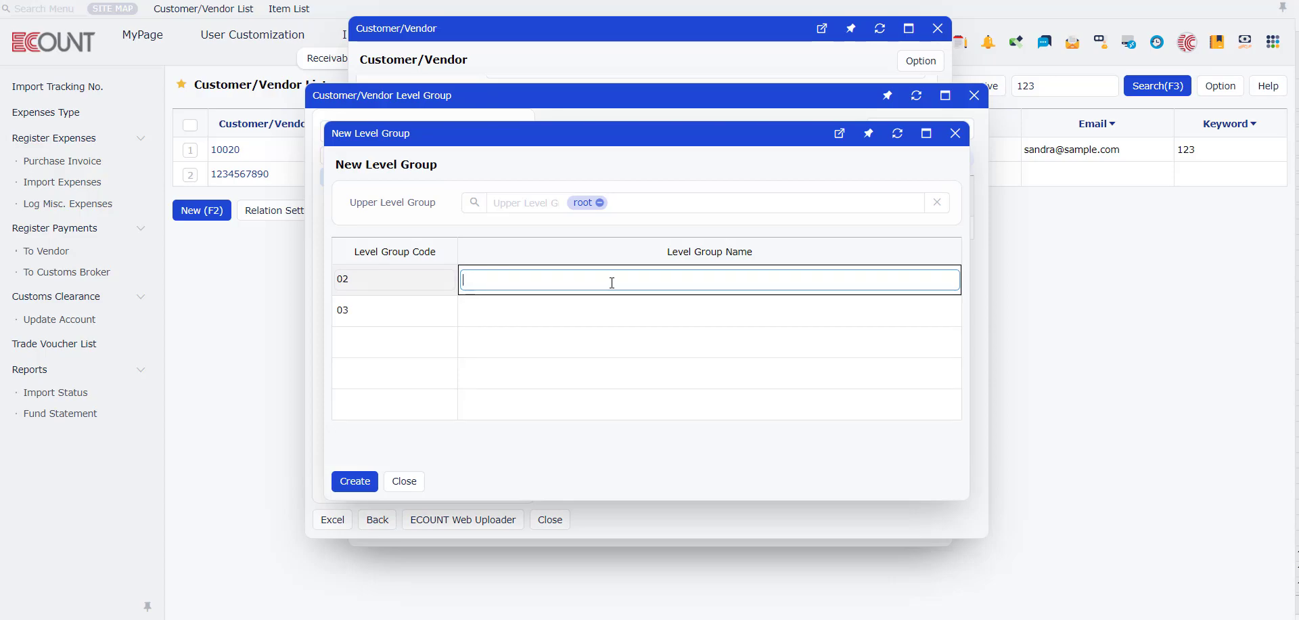
{"action": "type", "text": "co"}
{"action": "key", "text": "BackSpace"}
{"action": "key", "text": "BackSpace"}
{"action": "key", "text": "BackSpace"}
{"action": "key", "text": "Return"}
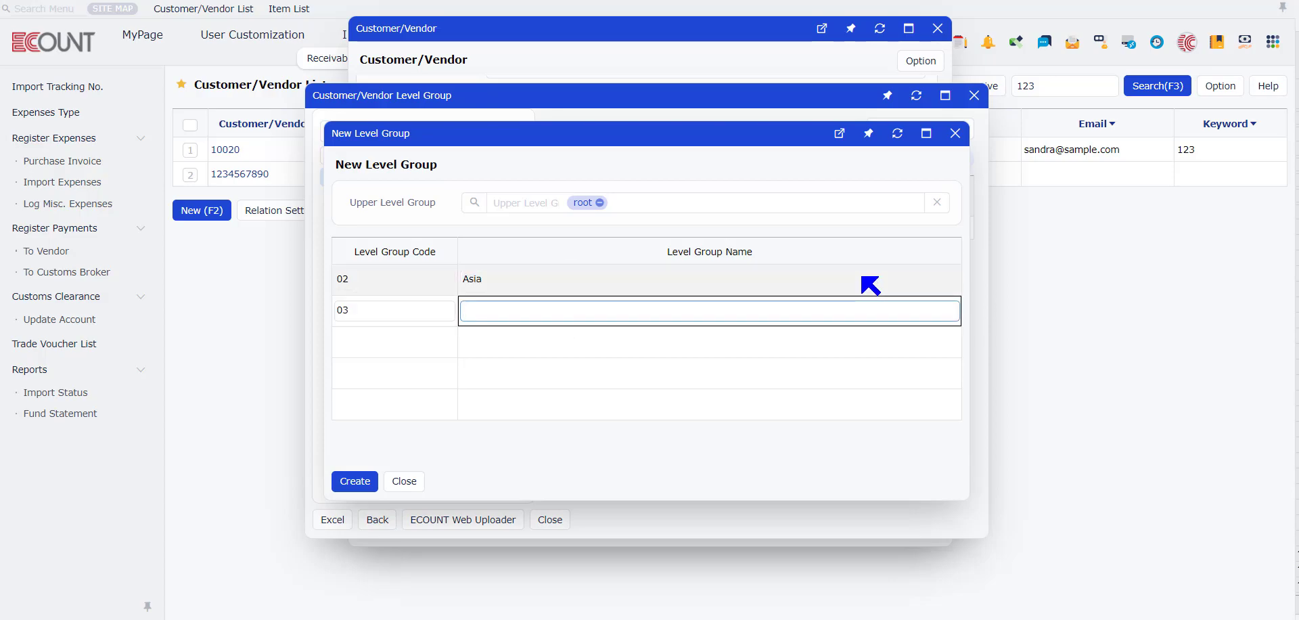
{"action": "type", "text": "Europe"}
{"action": "left_click", "coordinate": [342, 477]}
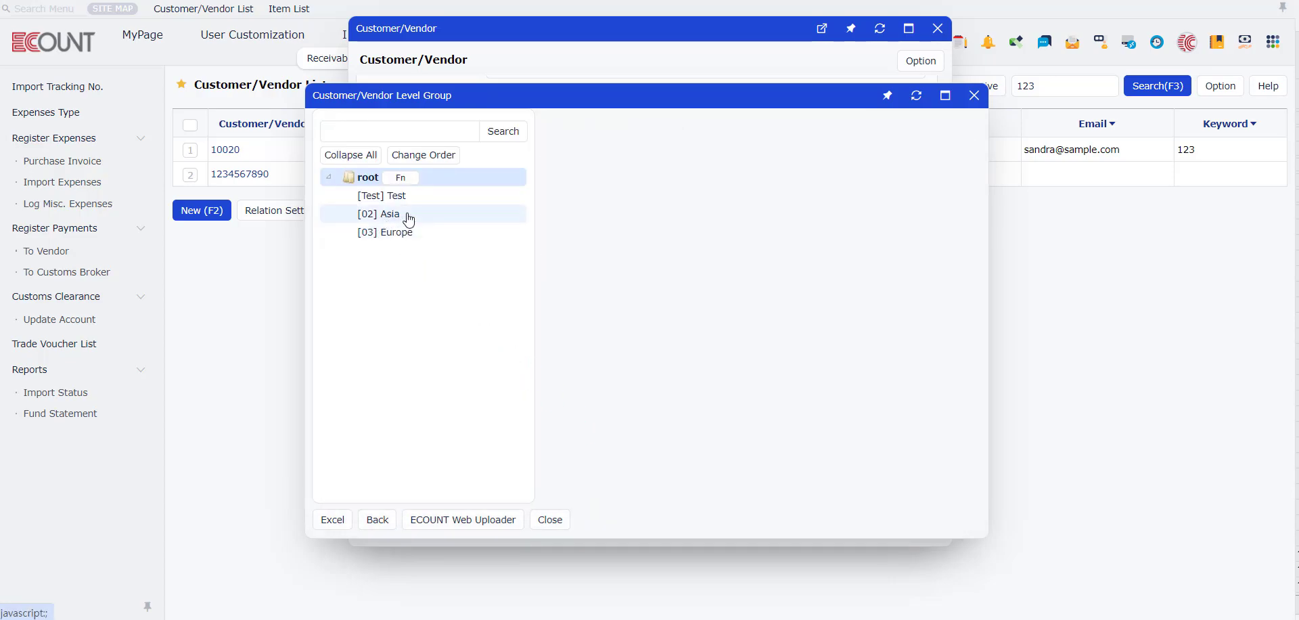
Step: Add a level group under Asia with code 001 and the name Korea
{"action": "left_click", "coordinate": [409, 215]}
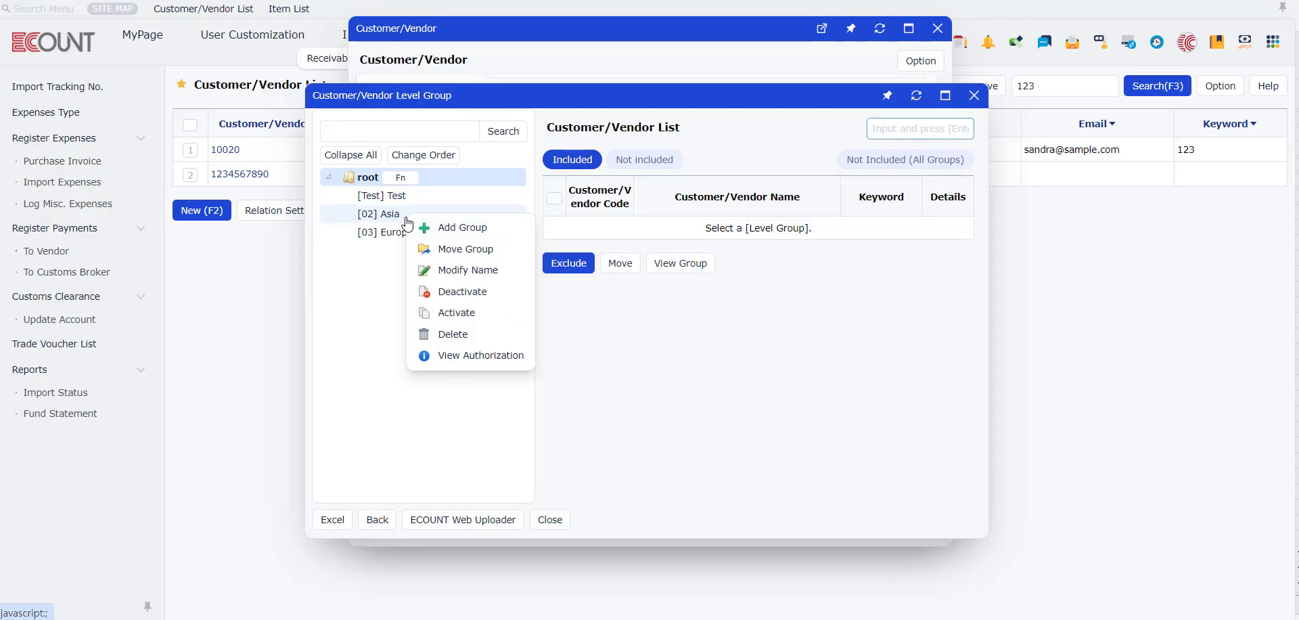
{"action": "left_click", "coordinate": [456, 230]}
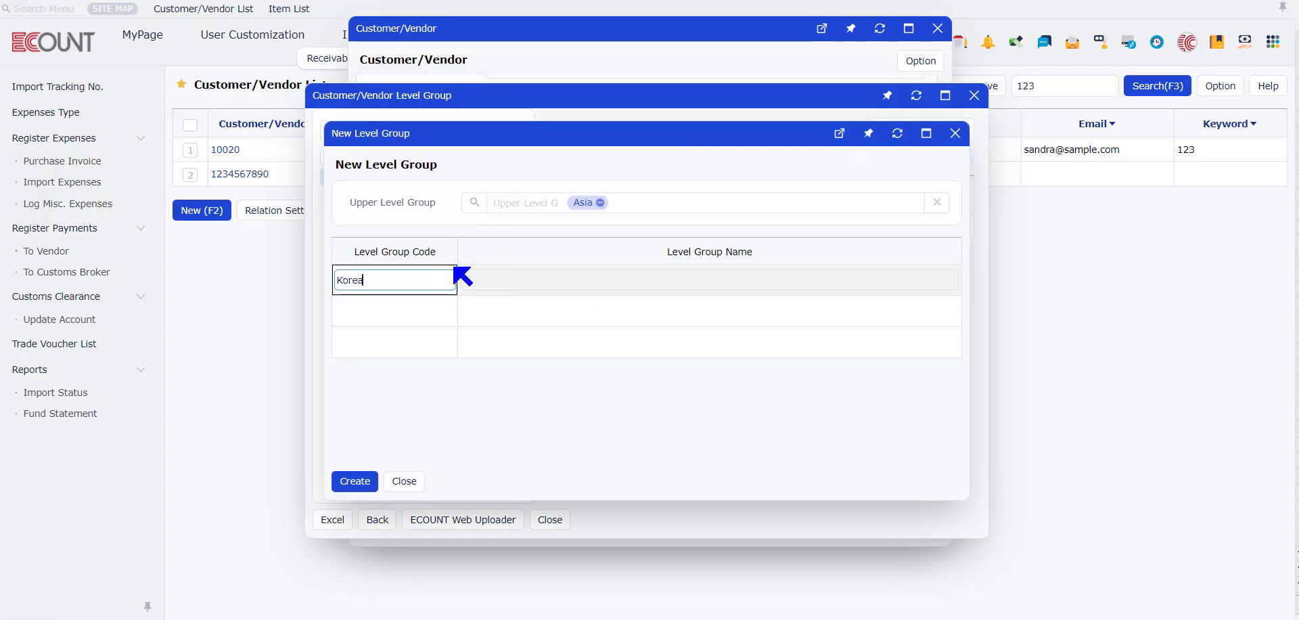
{"action": "key", "text": "Tab"}
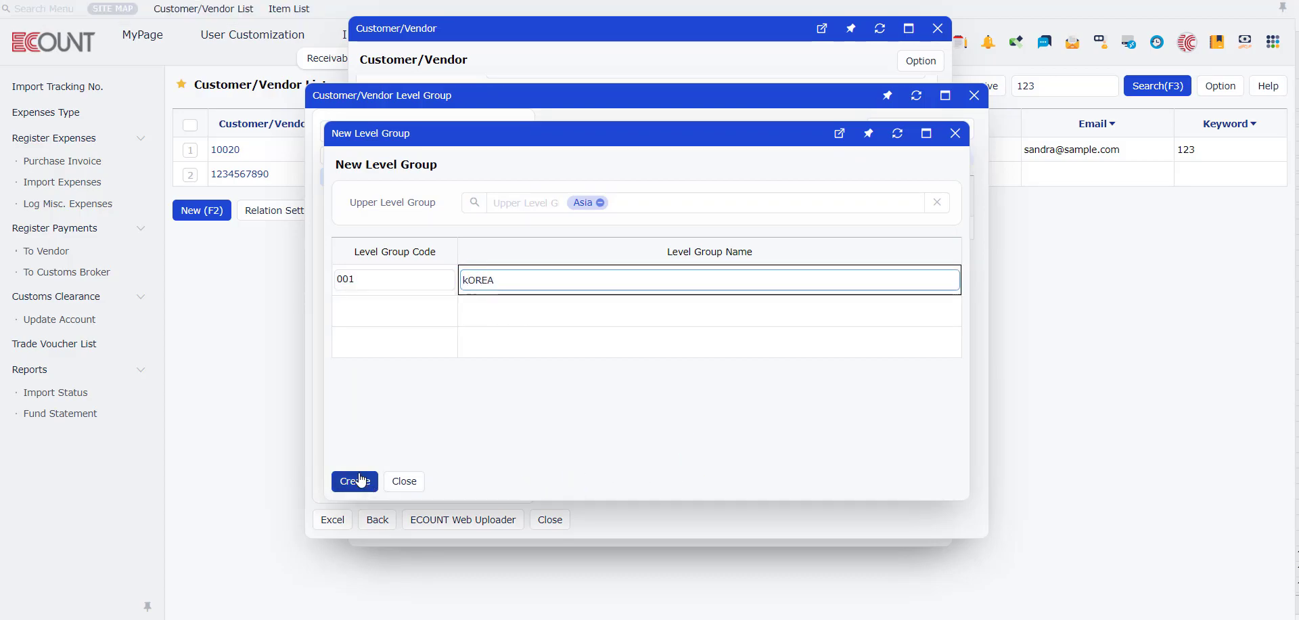
{"action": "left_click_drag", "start_coordinate": [557, 277], "coordinate": [193, 240]}
{"action": "type", "text": "Korea"}
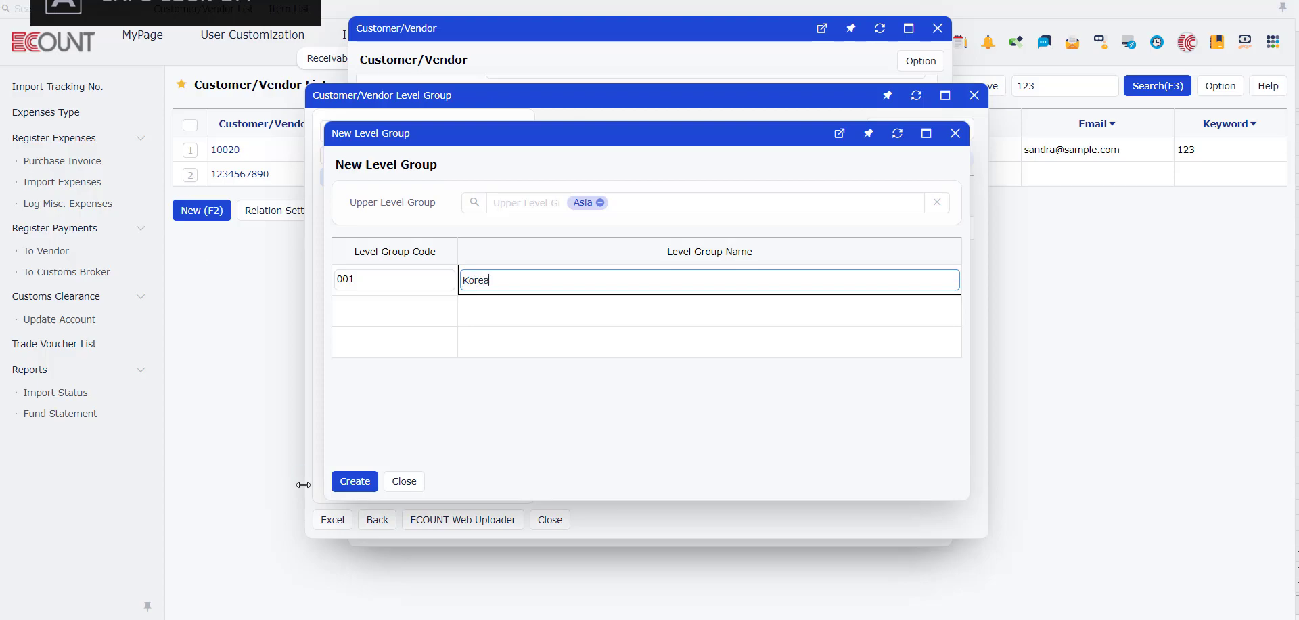
{"action": "left_click", "coordinate": [354, 481]}
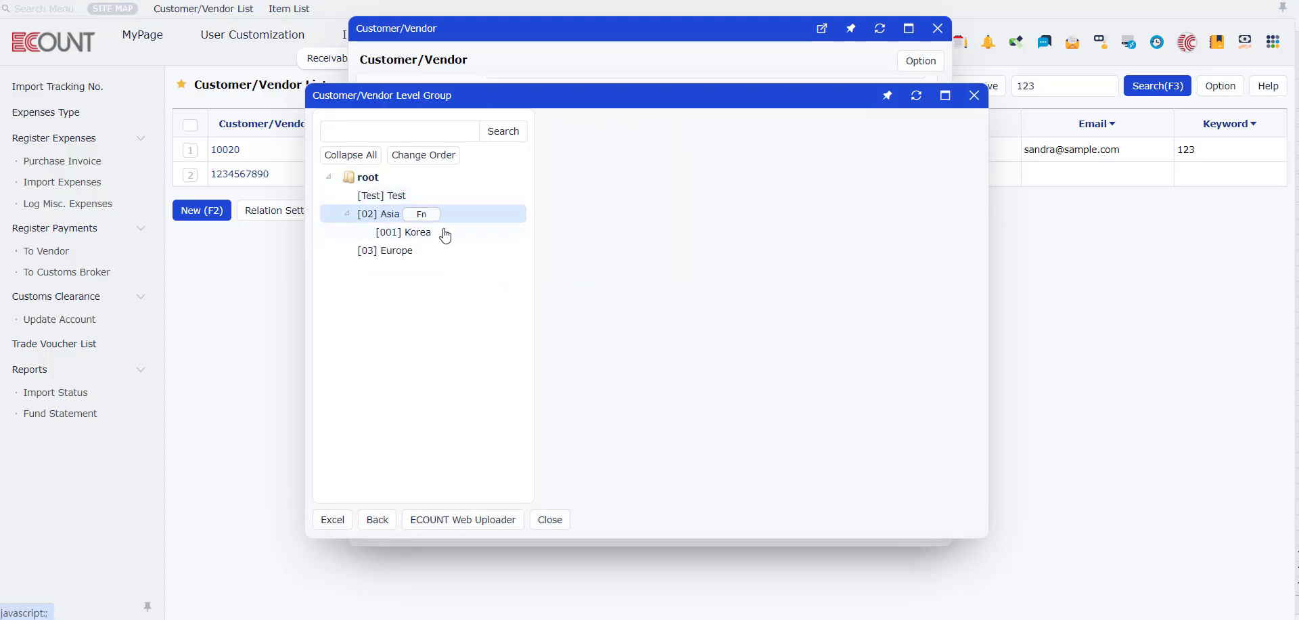
Step: Include the customer/vendor 1st Street in the Korea level group and close the level group management window
{"action": "left_click", "coordinate": [457, 236]}
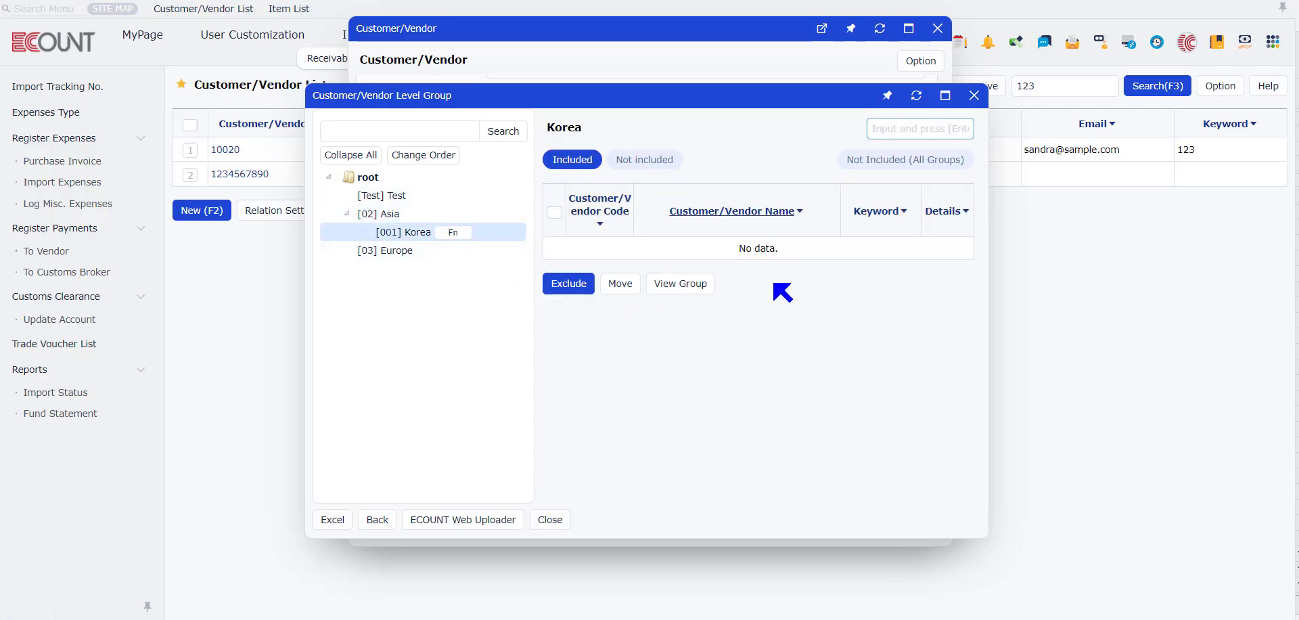
{"action": "left_click", "coordinate": [661, 163]}
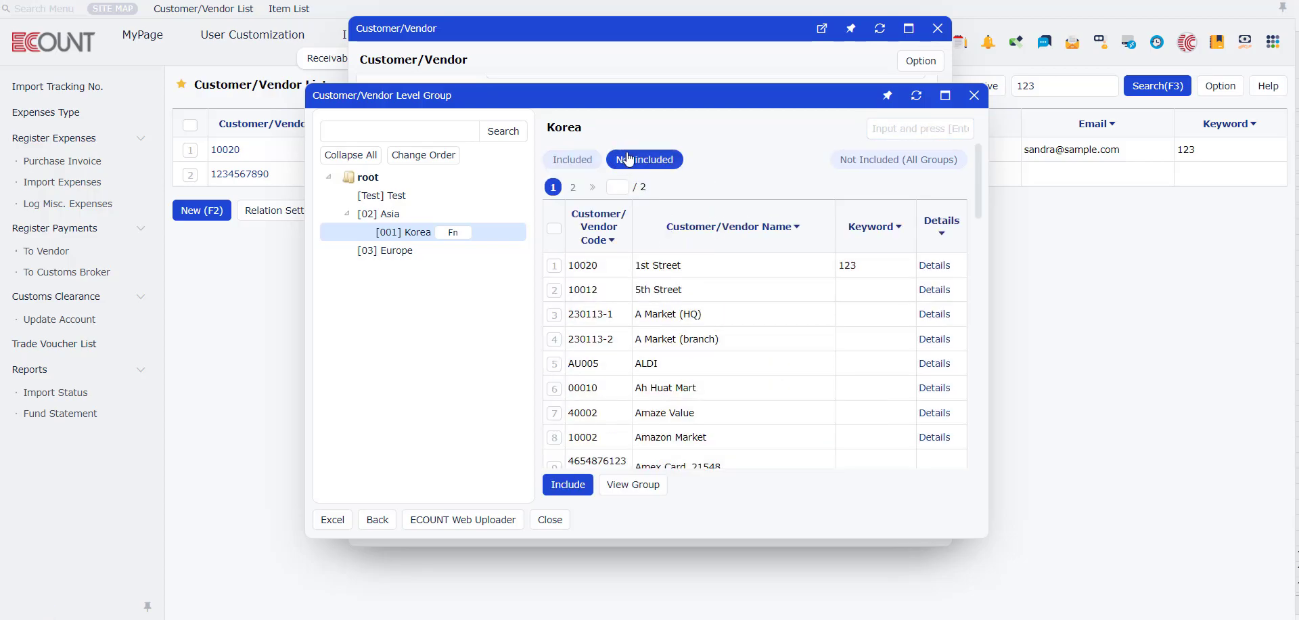
{"action": "left_click", "coordinate": [553, 266]}
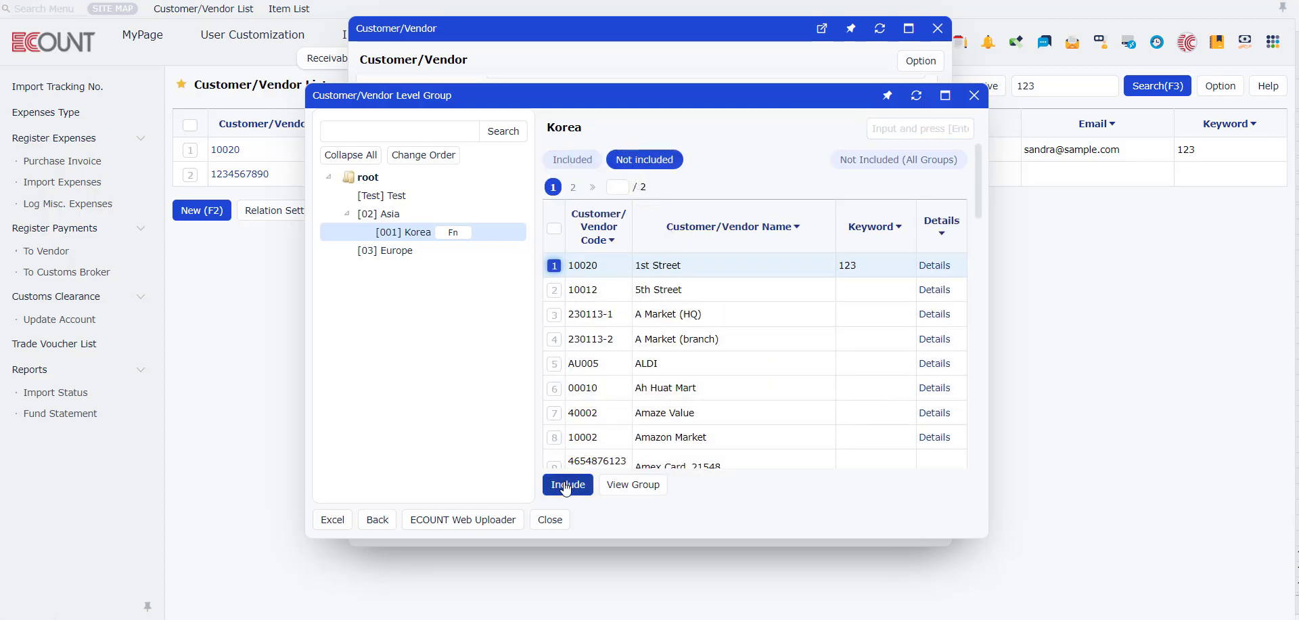
{"action": "left_click", "coordinate": [589, 493]}
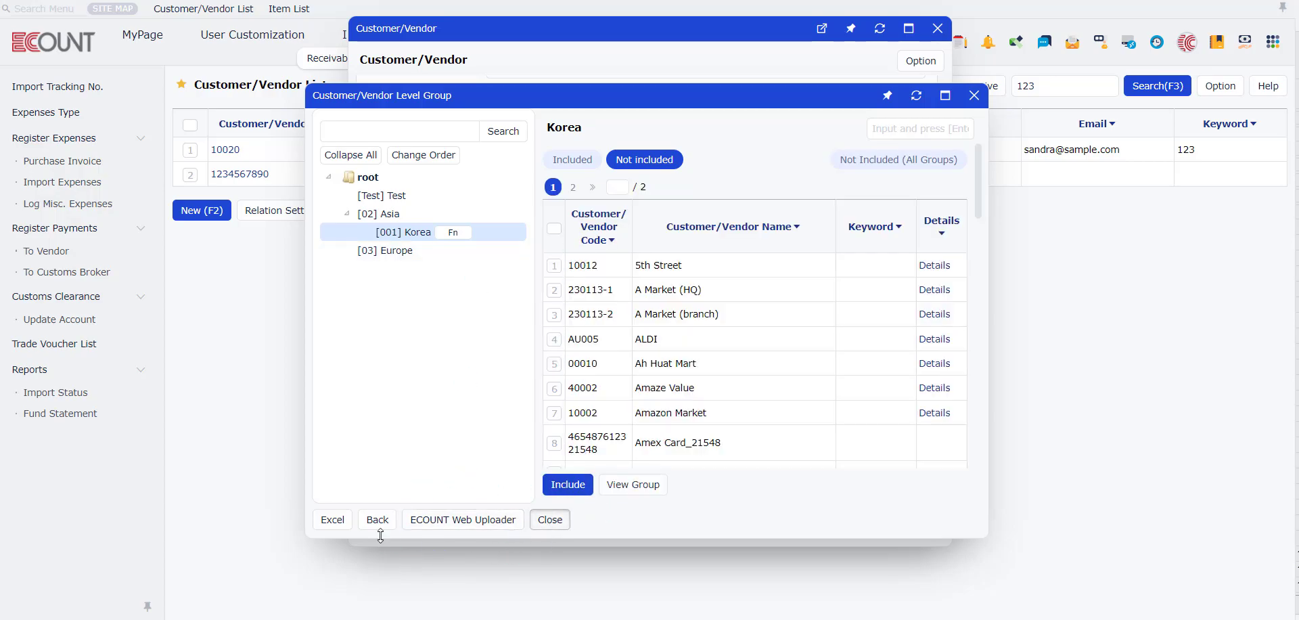
{"action": "left_click", "coordinate": [550, 520]}
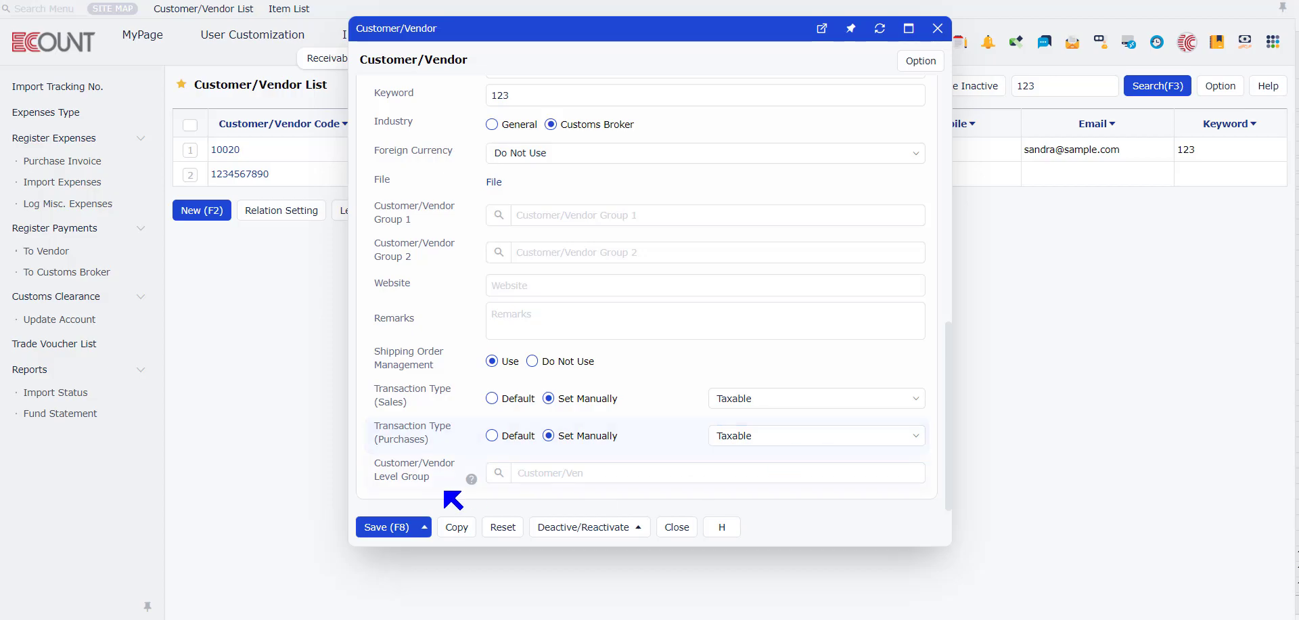